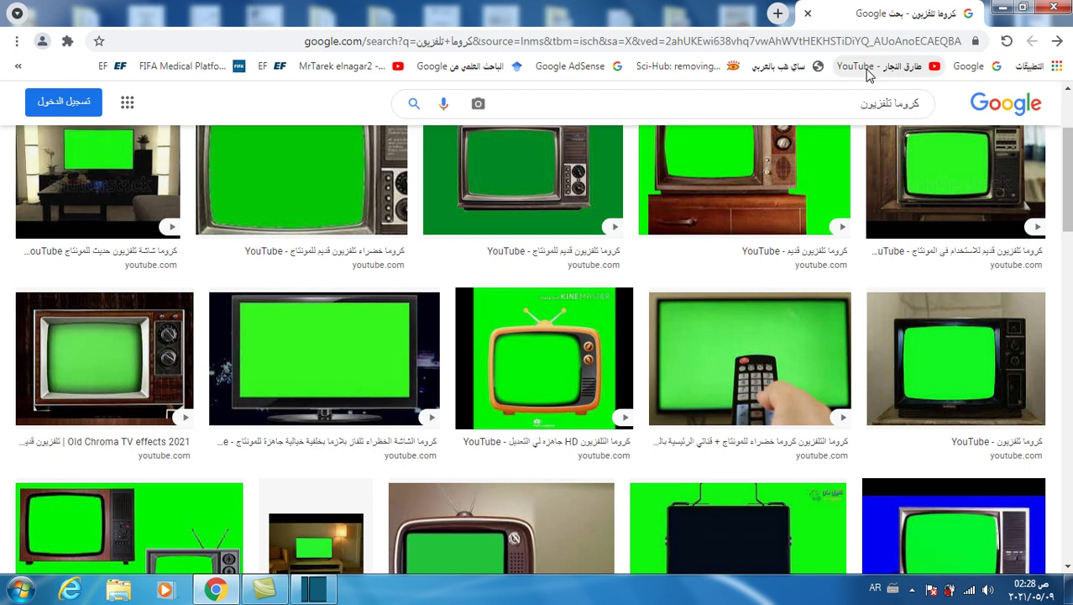
Open YouTube, search for "television green screen" and look through the videos found.
left_click(867, 69)
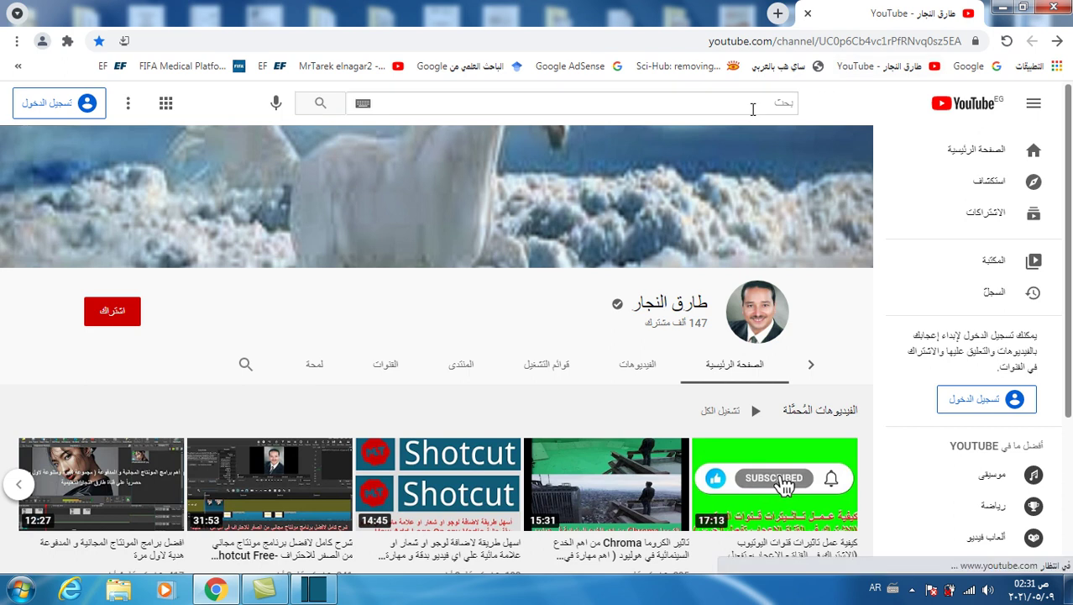
left_click(753, 109)
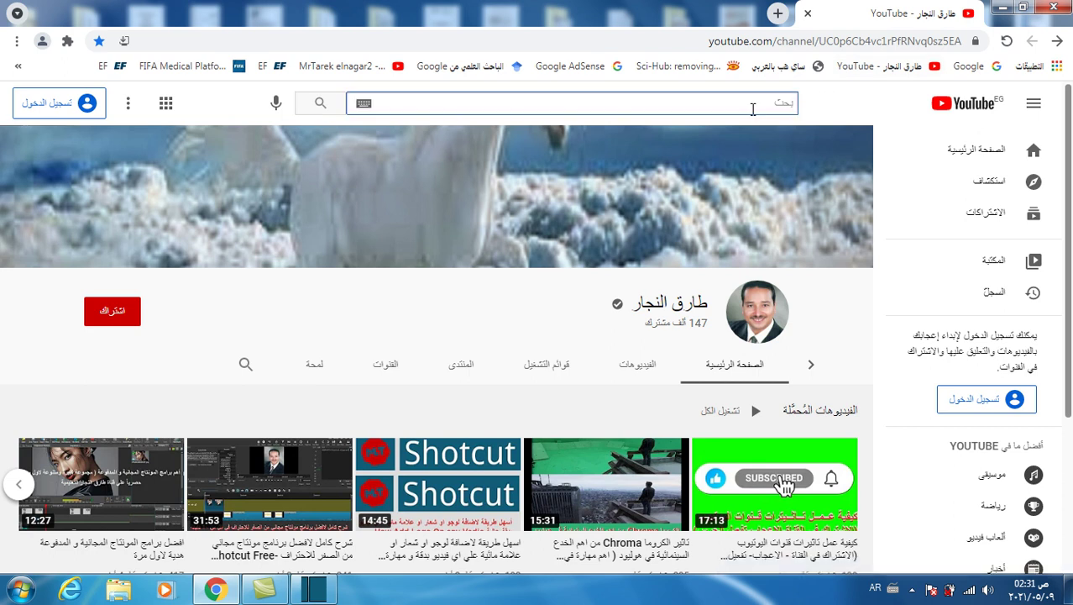
key("alt+shift")
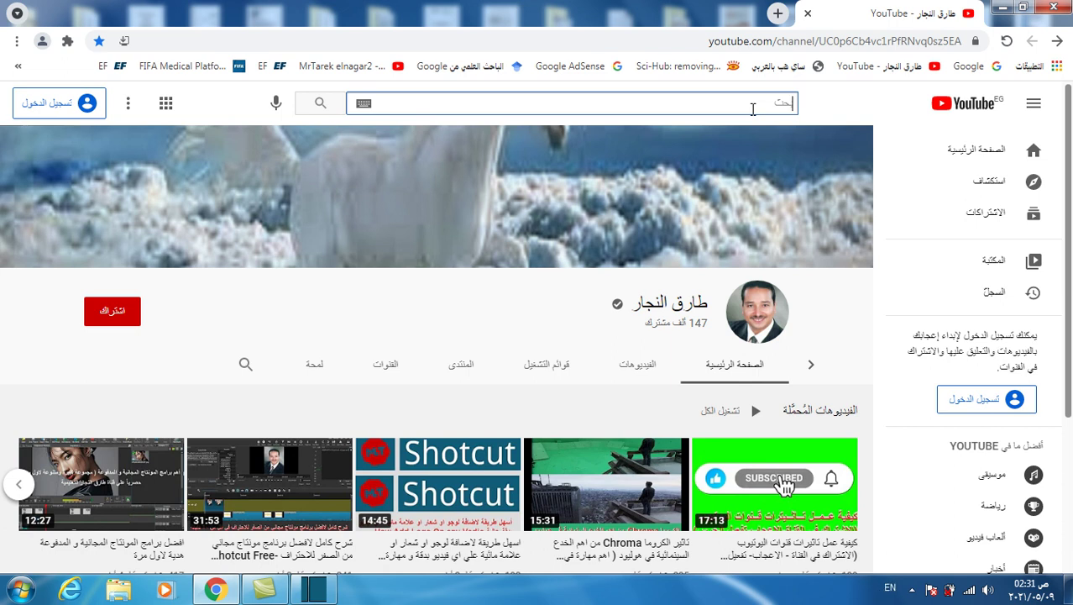
type("television gre")
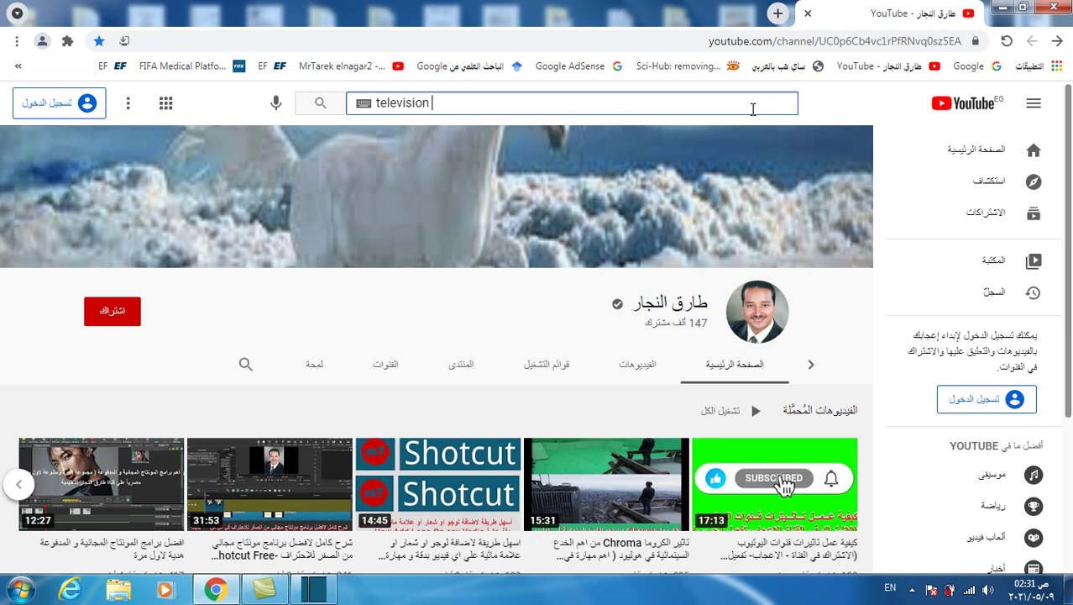
type("en")
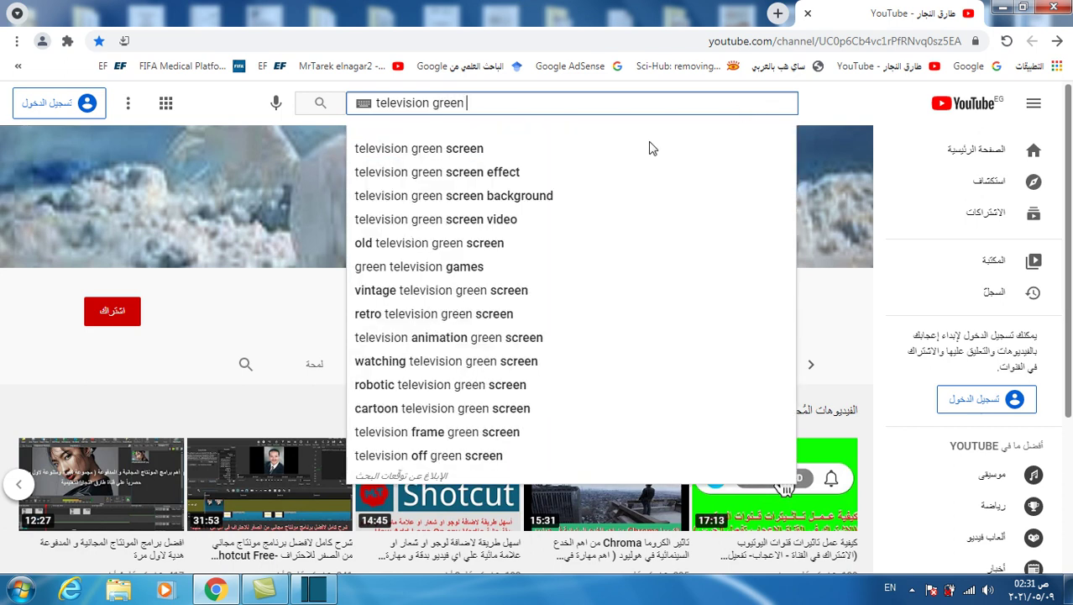
left_click(477, 151)
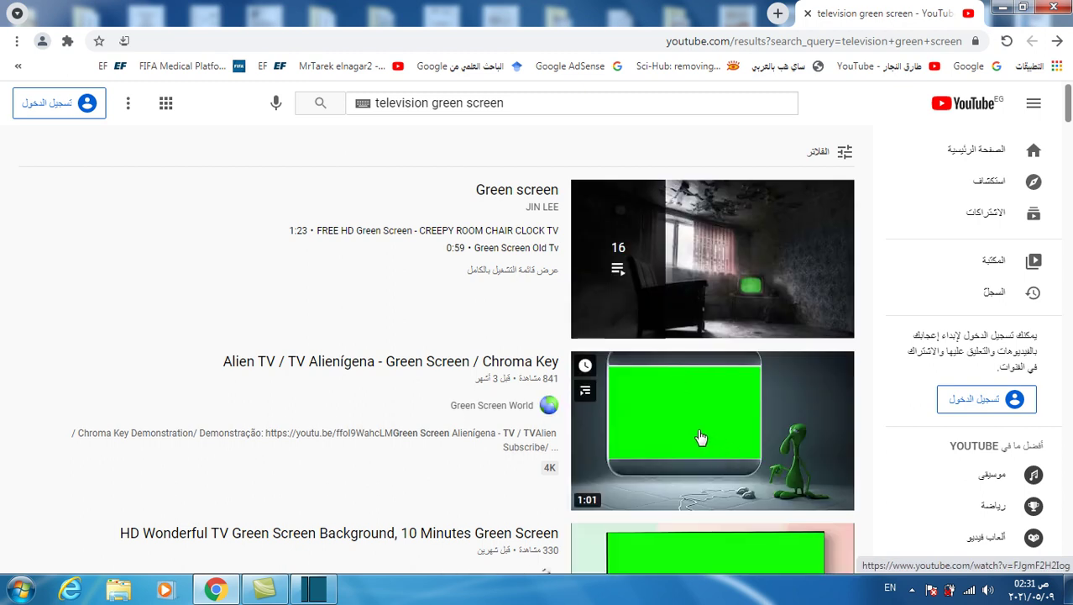
scroll(701, 437, "down", 2)
mouse_move(675, 306)
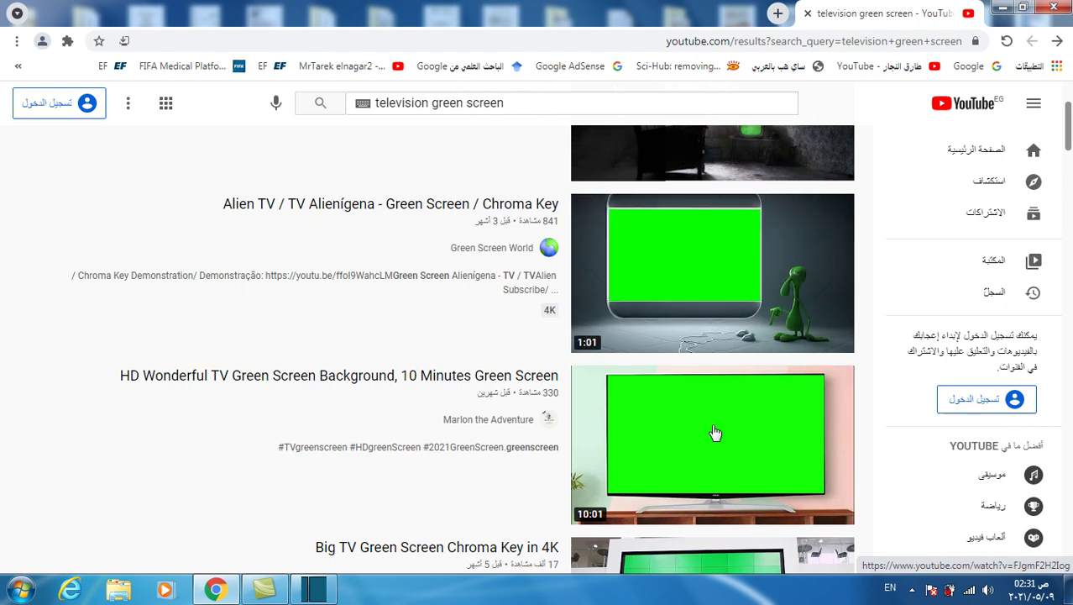
scroll(714, 433, "down", 1)
scroll(713, 433, "down", 2)
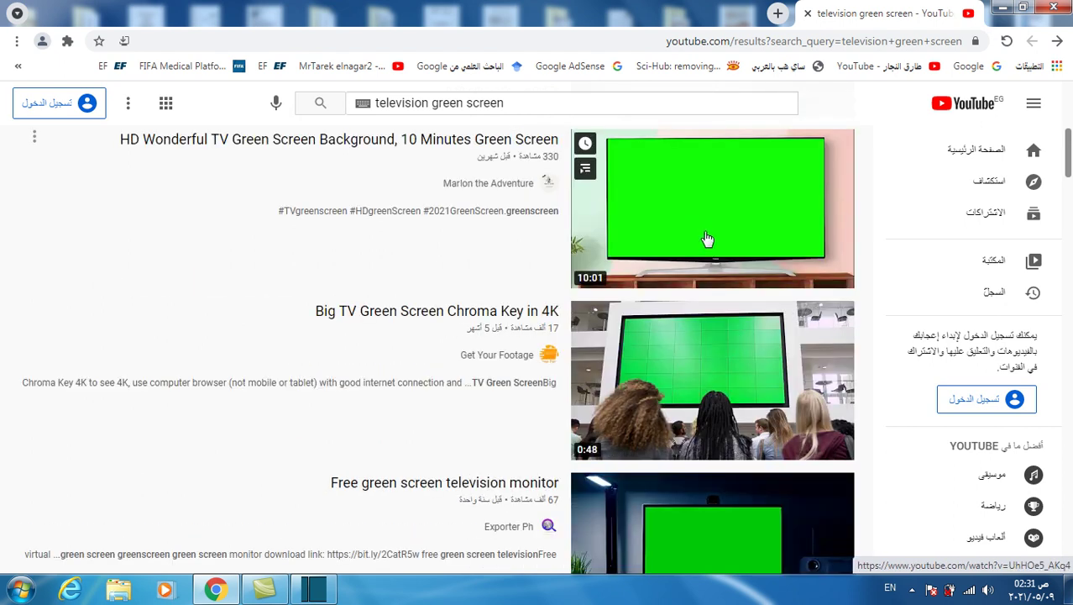
scroll(701, 231, "down", 2)
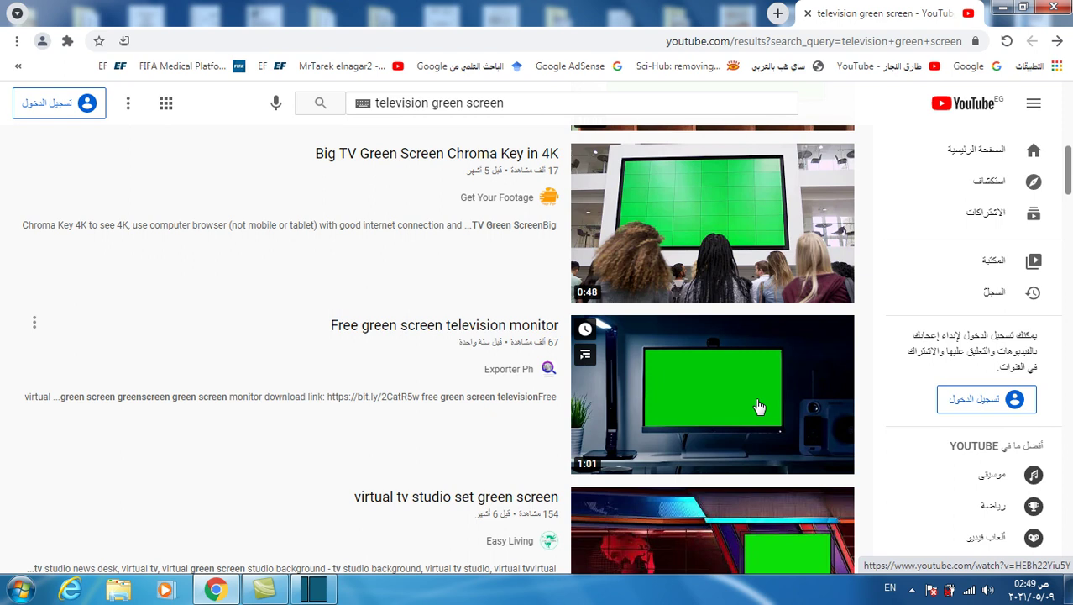
Switch to Shotcut and start a new project named تجربة123 in the existing projects folder.
left_click(313, 591)
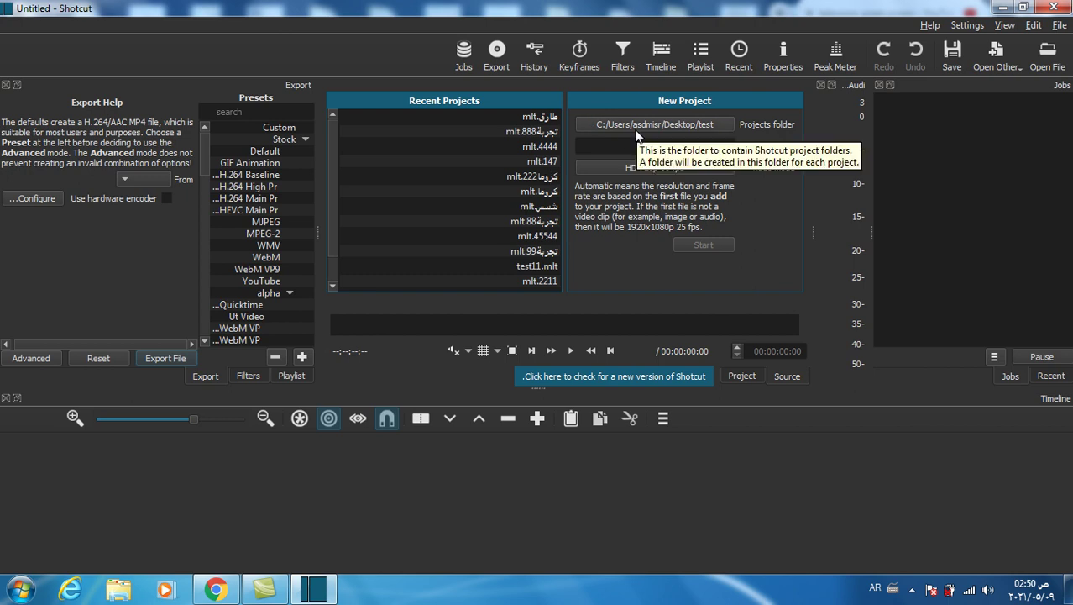
left_click(683, 151)
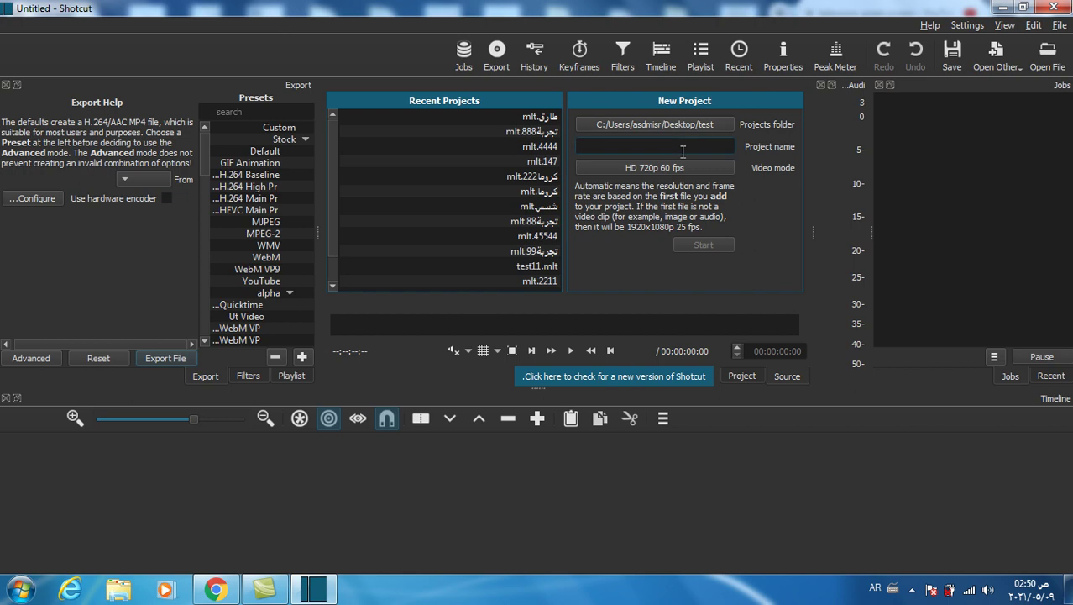
type("تجربة123")
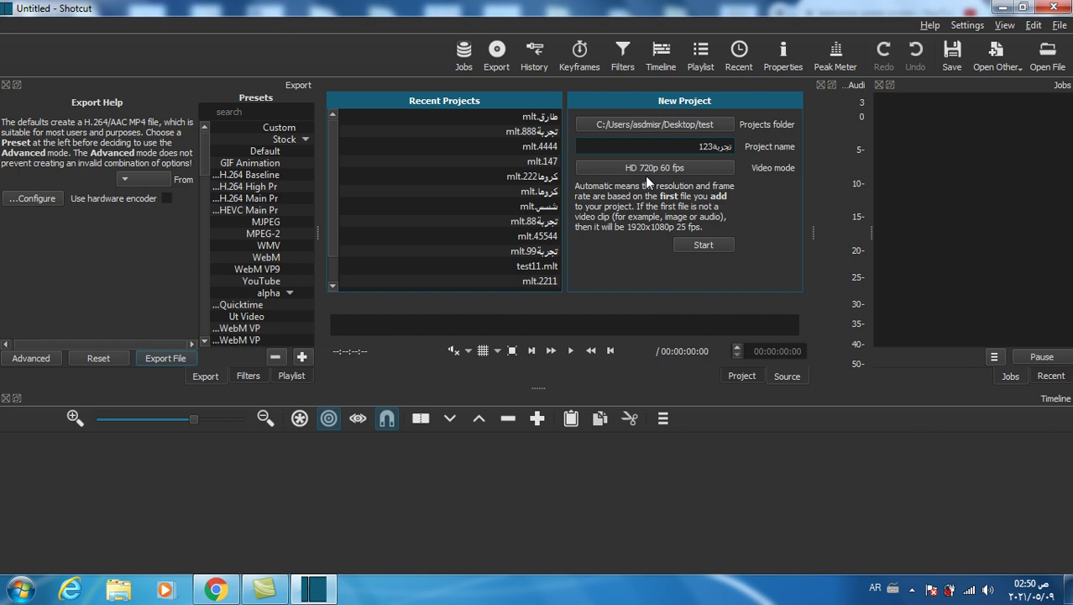
left_click(705, 247)
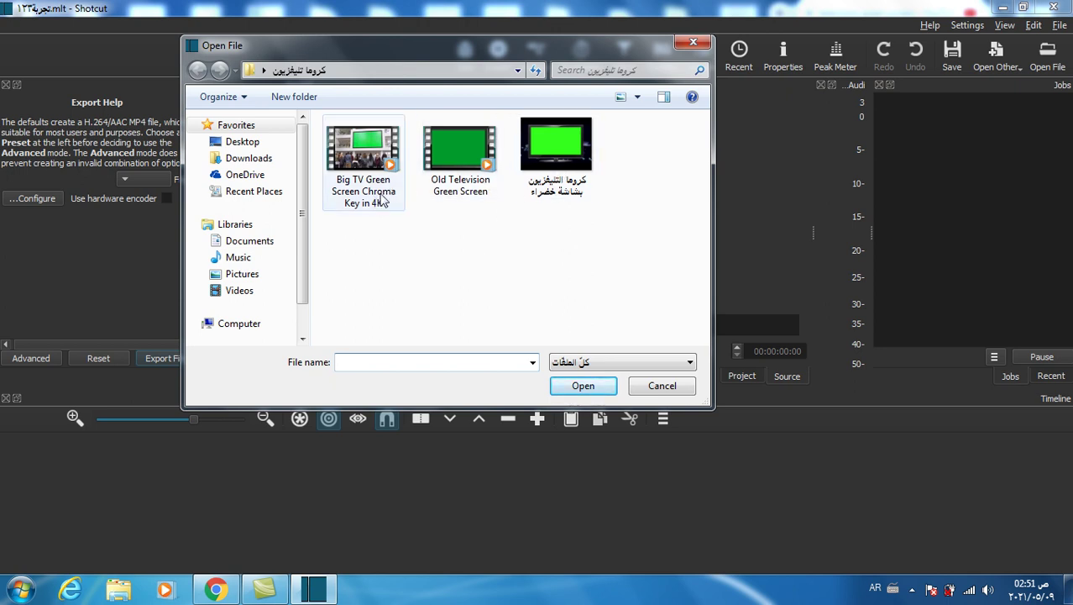
Import the two green-screen TV videos and the TV image from the كروما تليفزيون folder, and pause playback.
left_click_drag(586, 220, 351, 166)
left_click(576, 386)
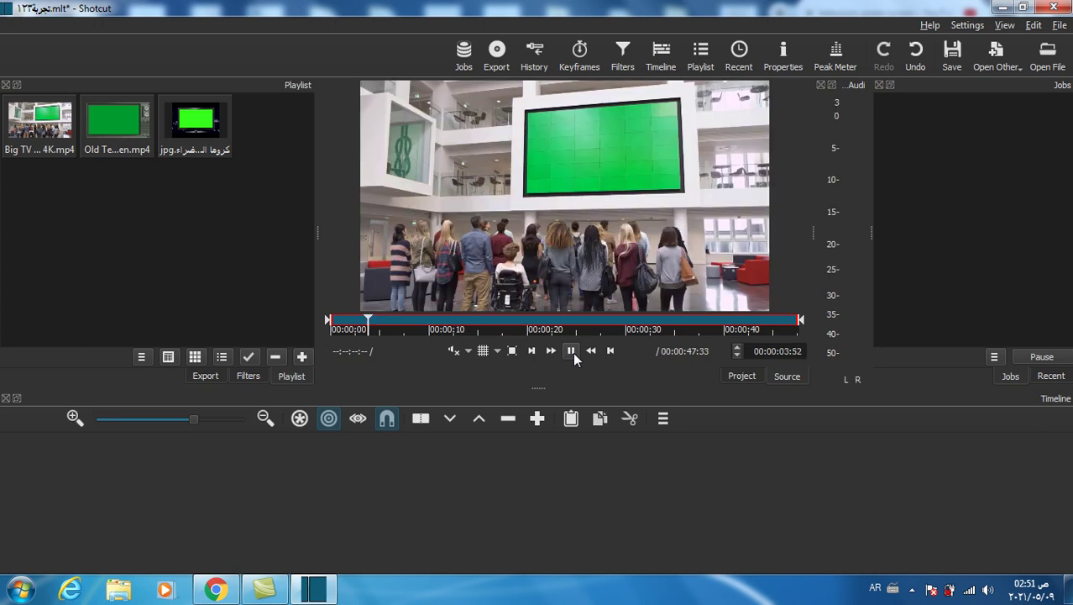
left_click(571, 351)
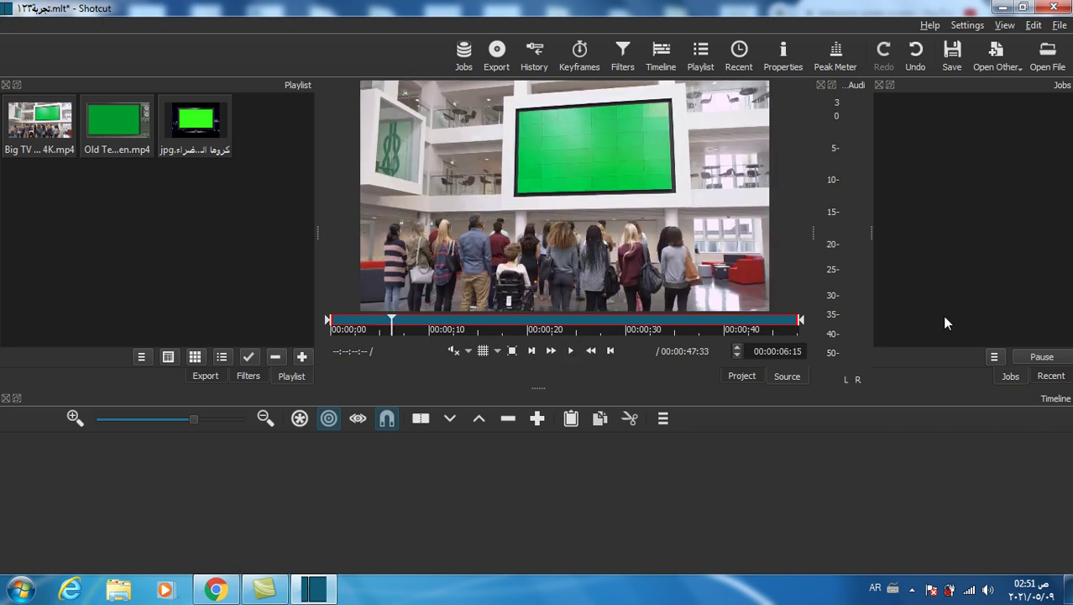
Open the video خلفية فيديو مباني قديمة بجودة HD from the Desktop's كروما chroma folder, pause it and add it to the playlist.
left_click(1052, 66)
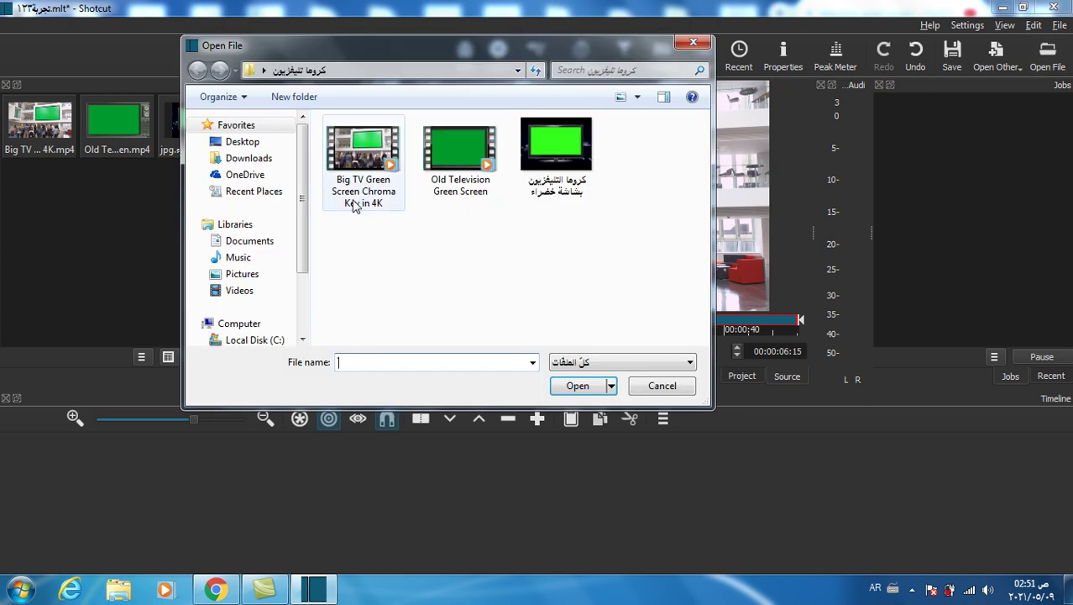
left_click(234, 145)
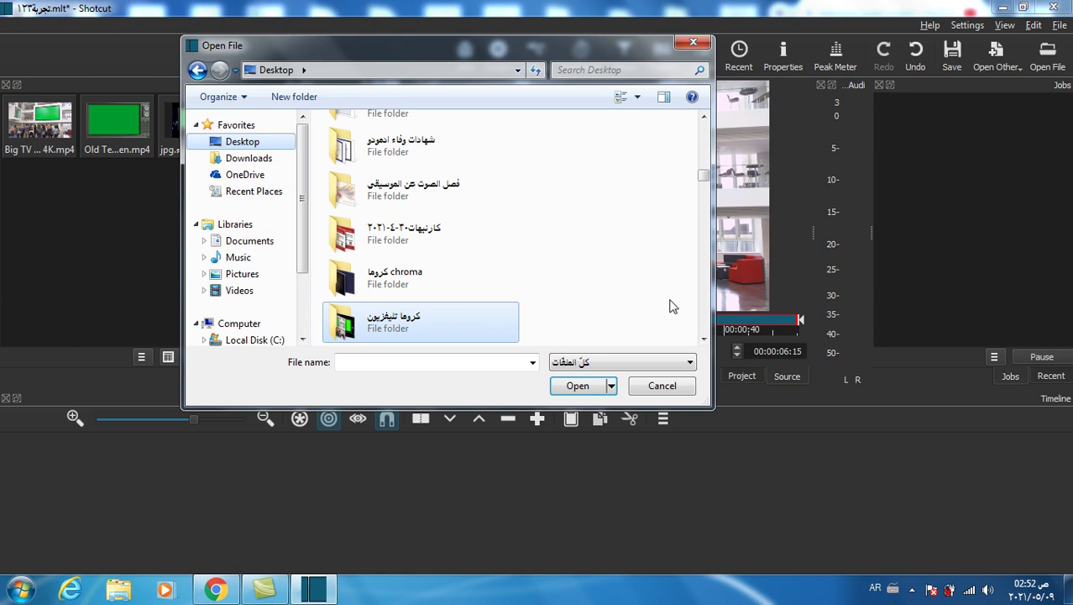
left_click(419, 286)
double_click(419, 285)
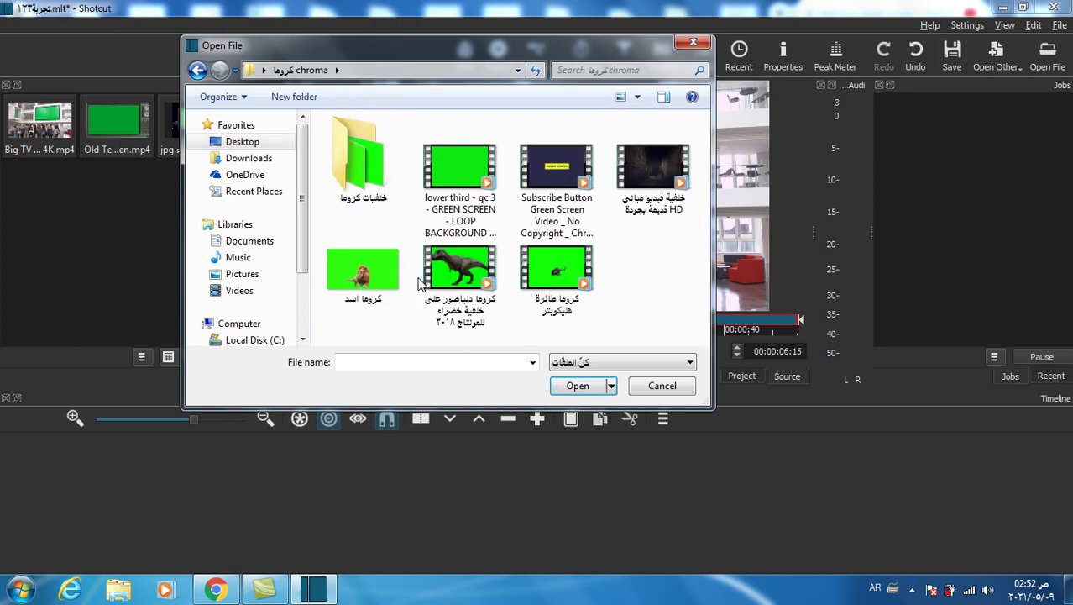
left_click(661, 195)
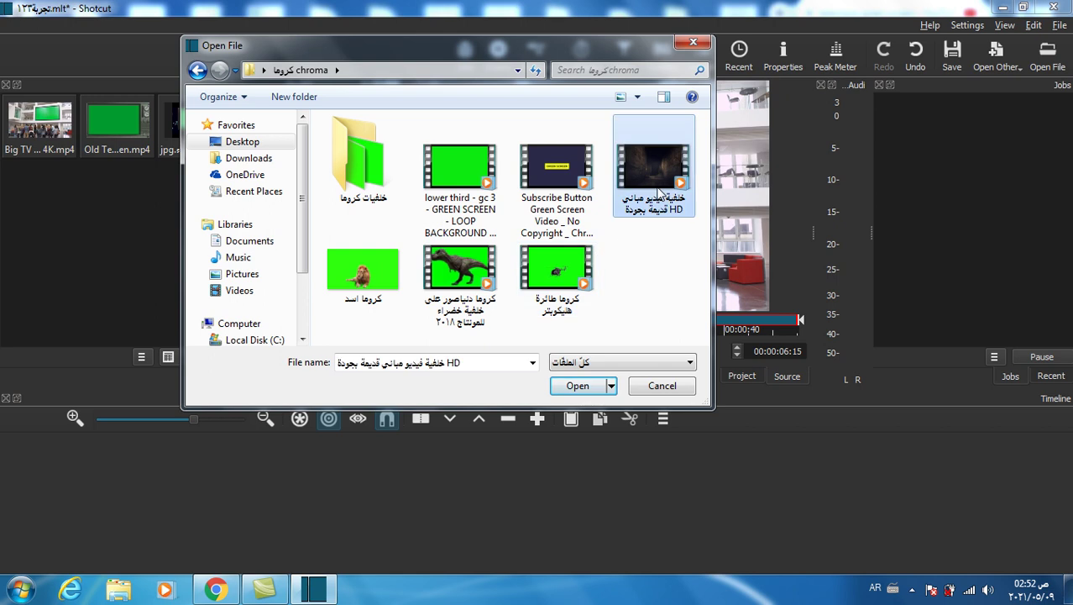
left_click(584, 391)
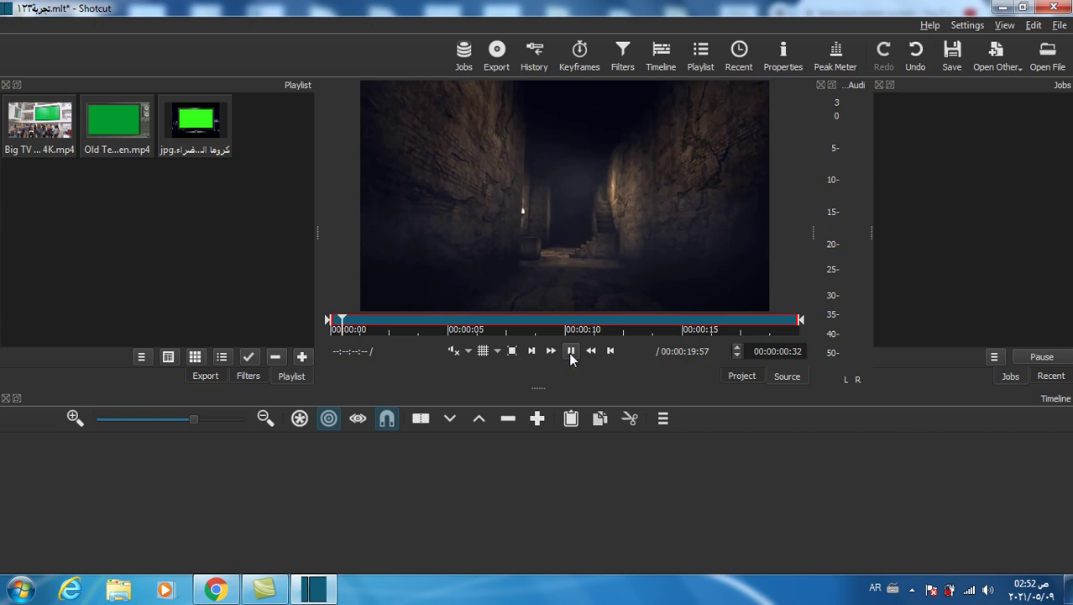
left_click(631, 153)
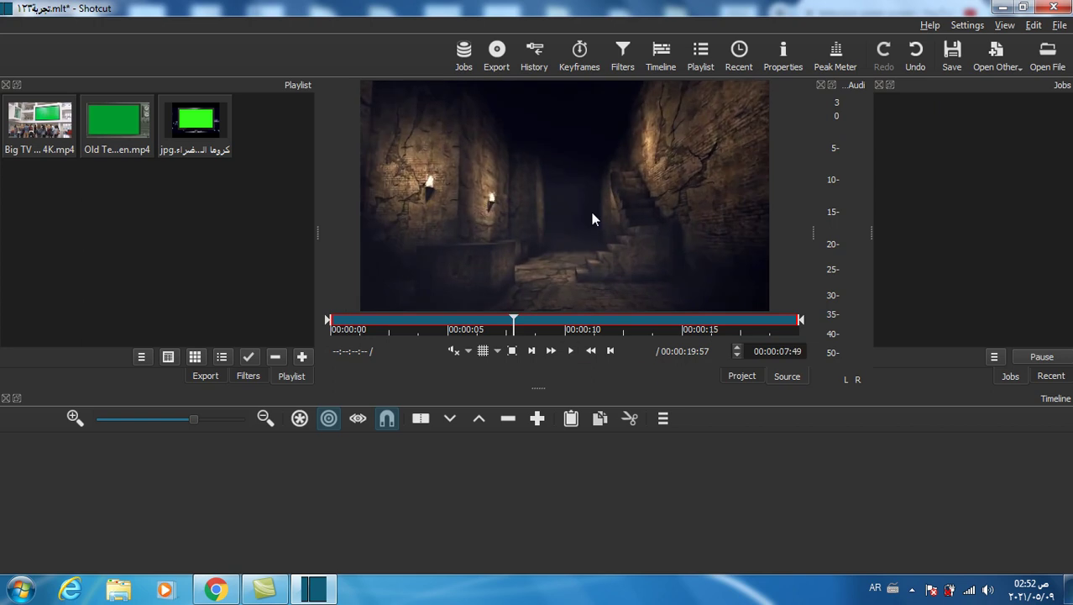
left_click_drag(328, 256, 52, 232)
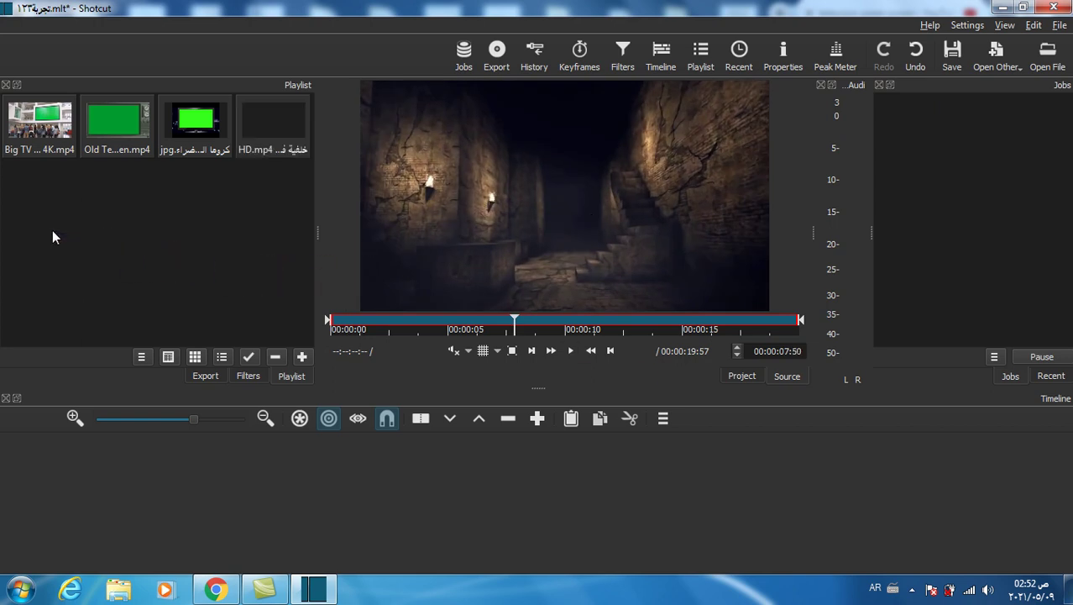
Import the videos حل النموذج ١ لسادسة and اختبارات ادمودو١١ together from the Desktop's تجربة شوت كات folder.
left_click(1057, 68)
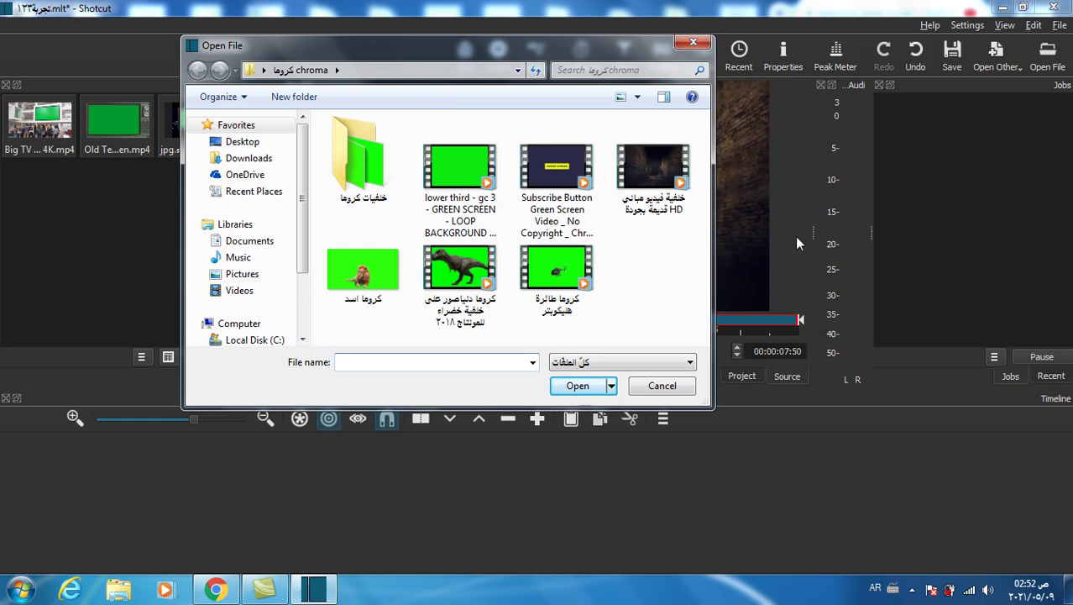
left_click(248, 147)
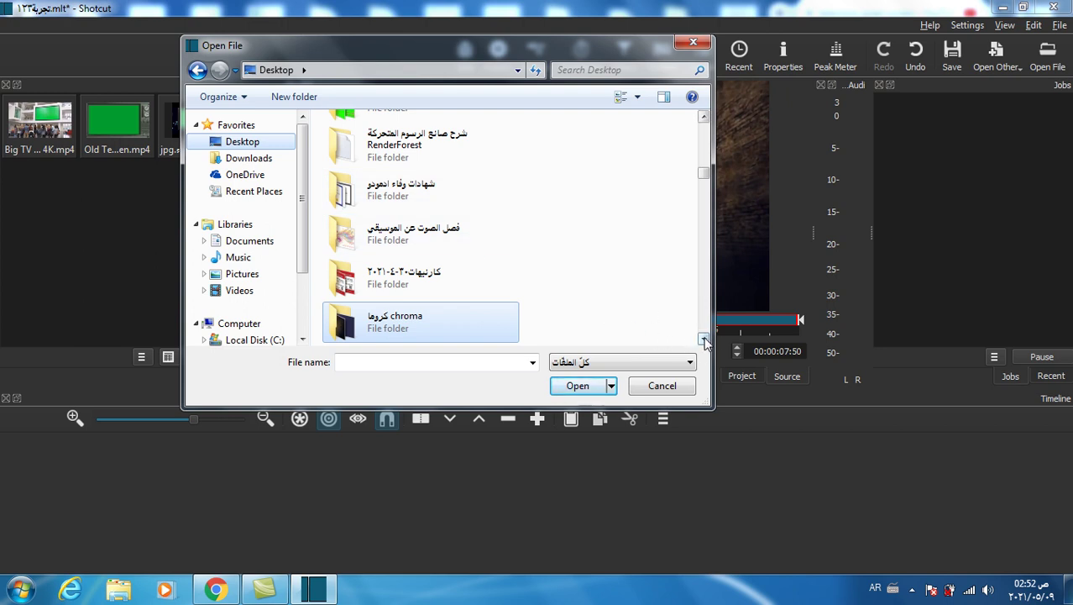
left_click(704, 118)
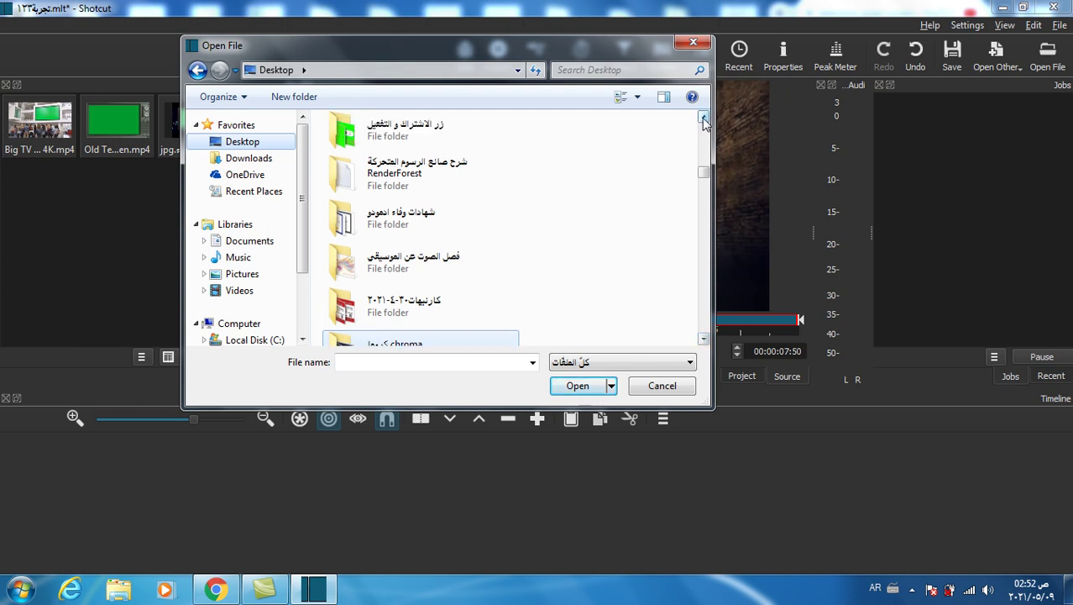
left_click(704, 118)
left_click(703, 117)
left_click(704, 118)
left_click(704, 117)
left_click(703, 118)
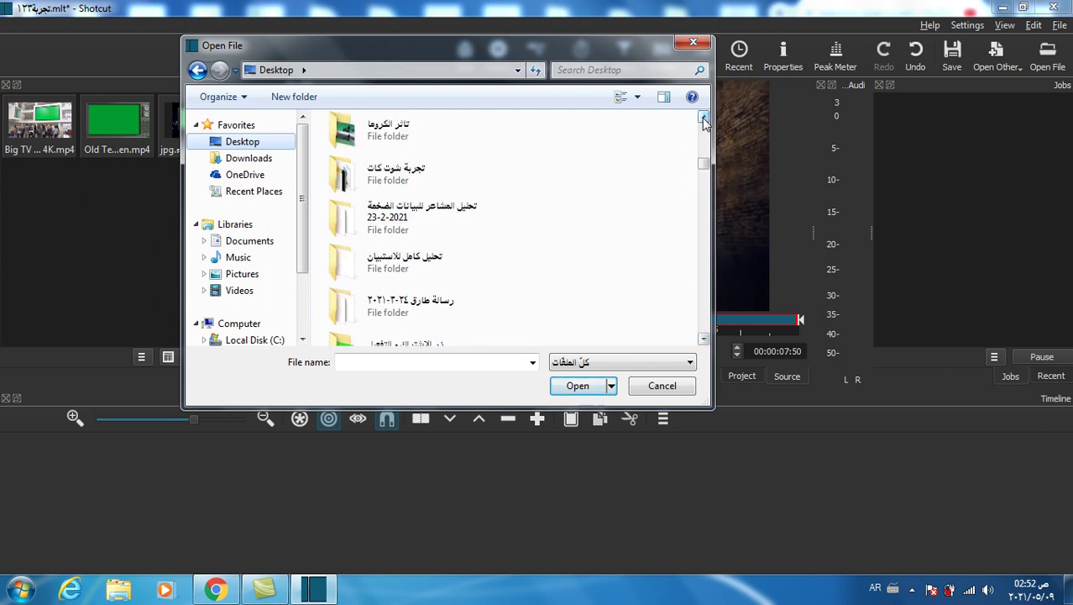
left_click(703, 118)
left_click(703, 117)
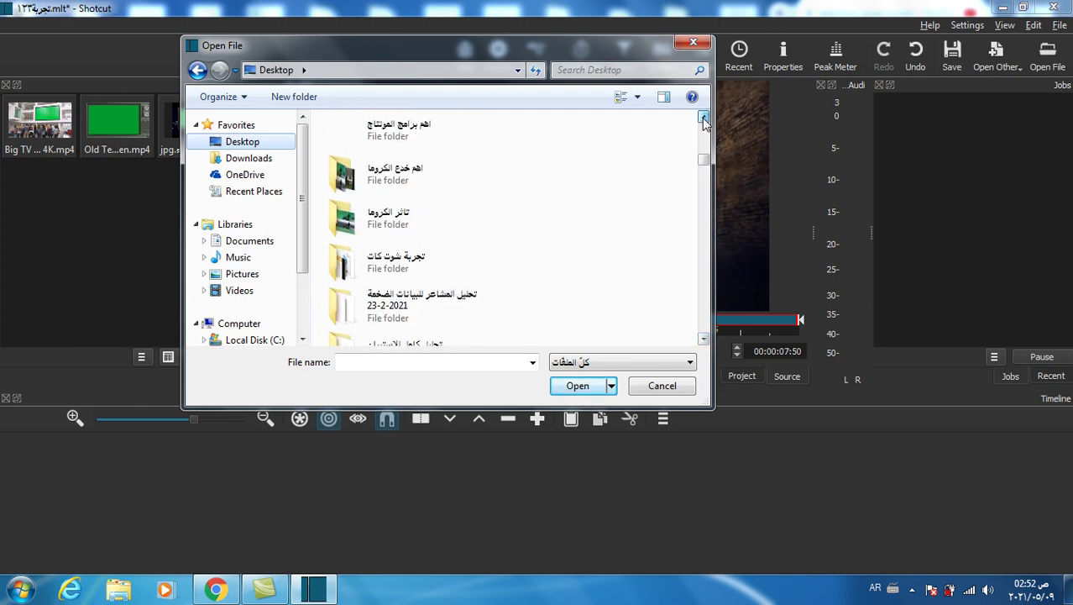
double_click(430, 257)
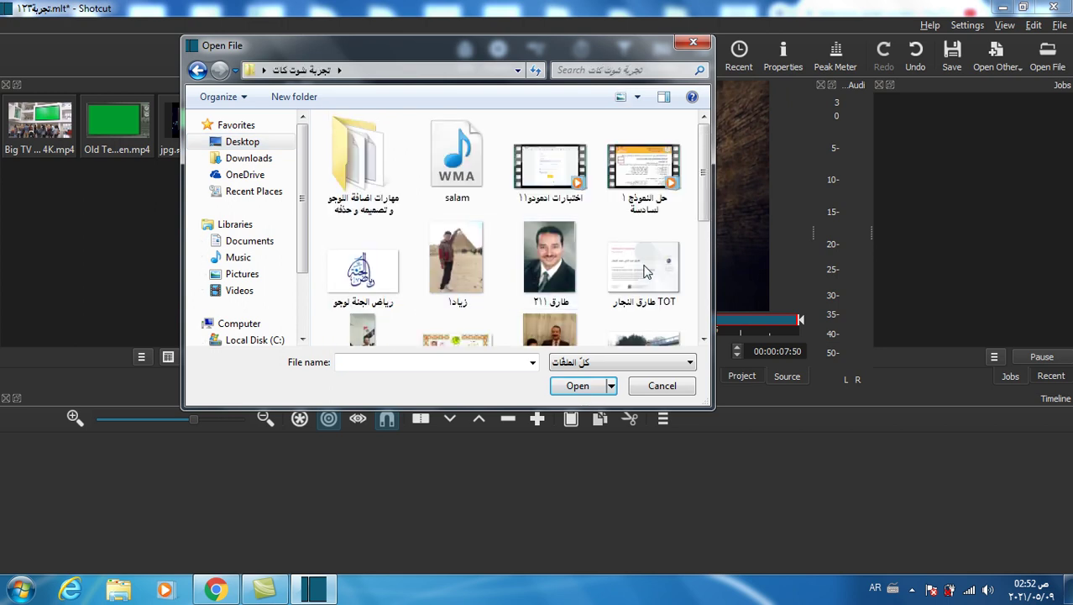
left_click(651, 181)
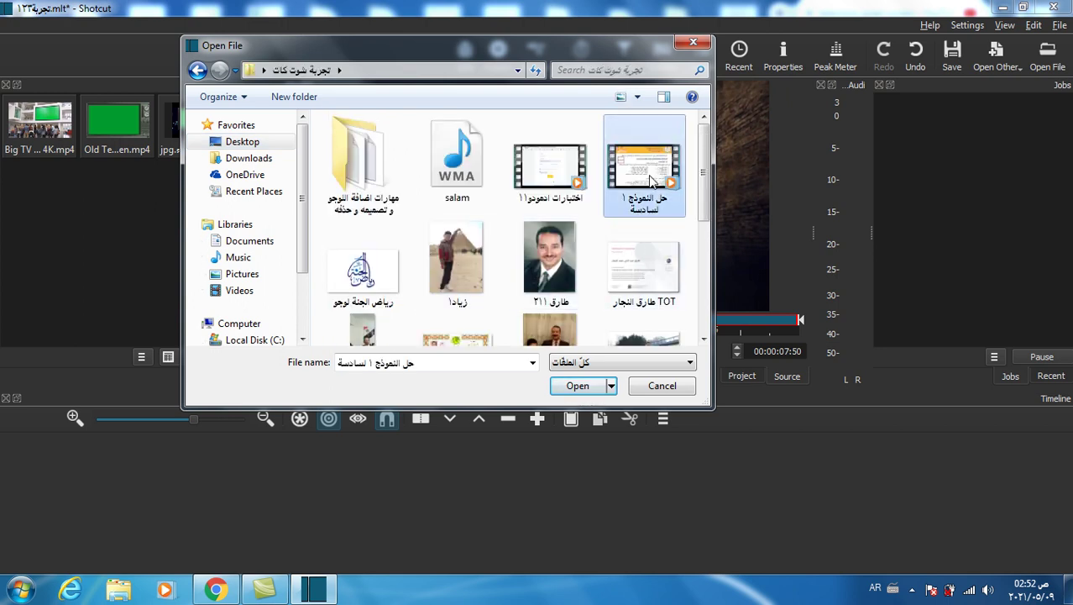
left_click(557, 185, "ctrl")
left_click(602, 391)
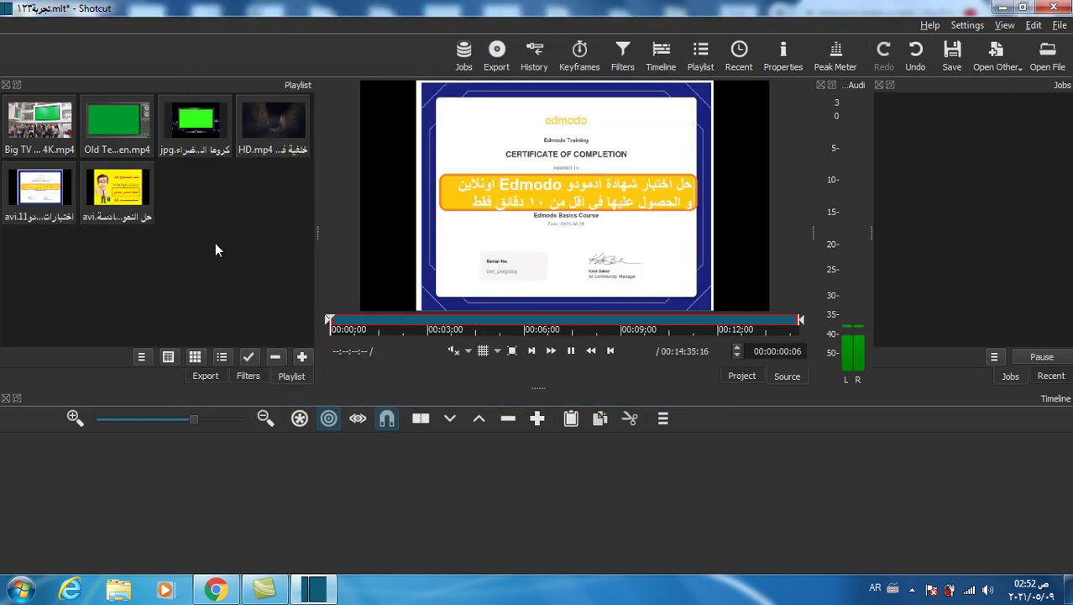
left_click(1048, 53)
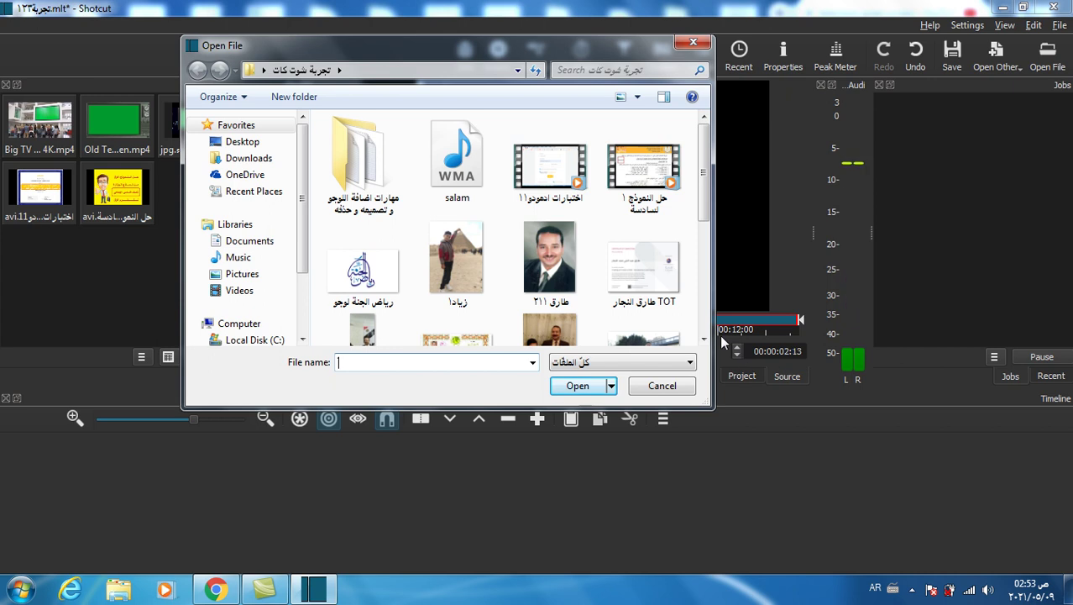
scroll(705, 339, "down", 5)
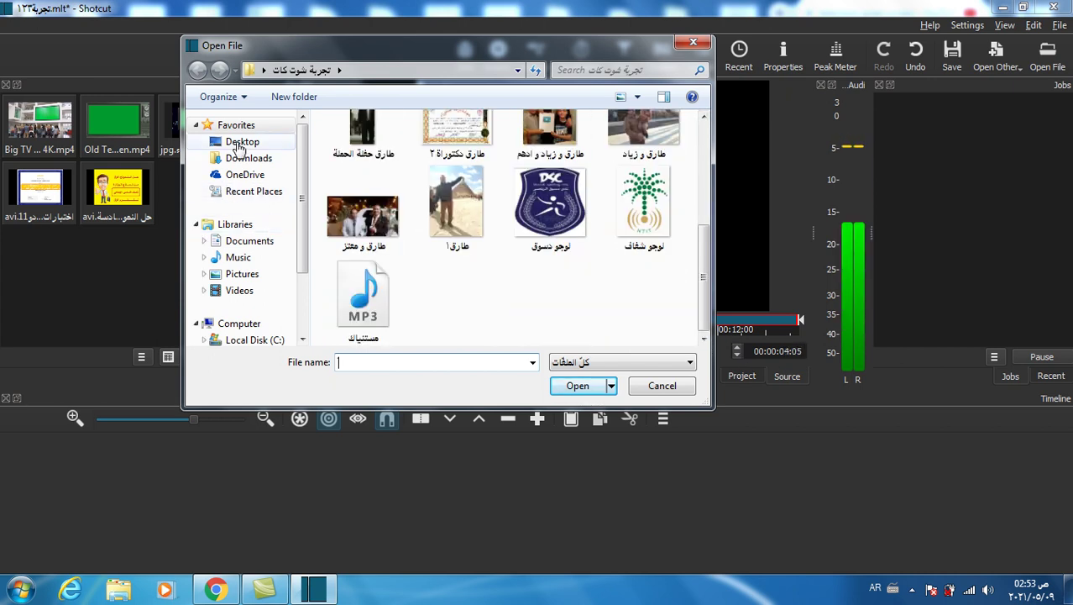
key("alt+Up")
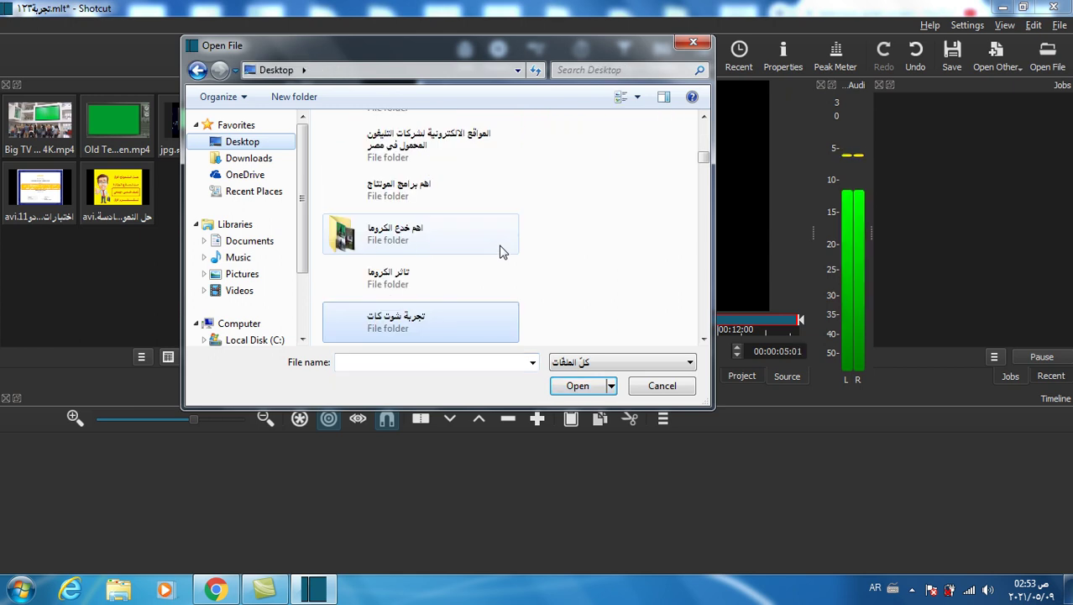
left_click(704, 339)
left_click(703, 339)
left_click(703, 339)
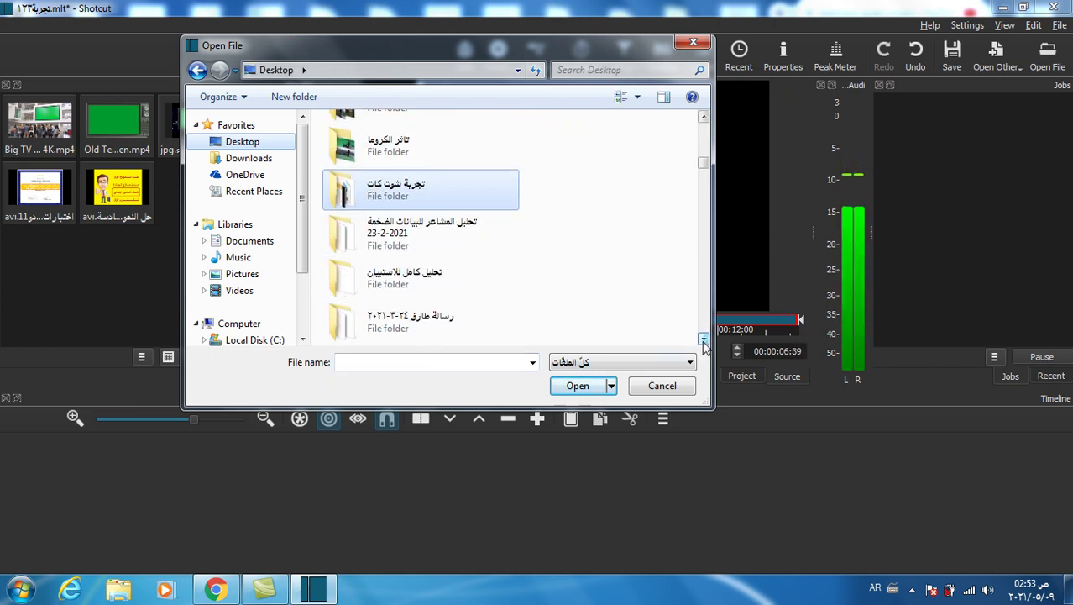
left_click(704, 339)
left_click(703, 339)
left_click(703, 339)
left_click(704, 340)
left_click(703, 340)
left_click(704, 339)
left_click(703, 339)
left_click(704, 339)
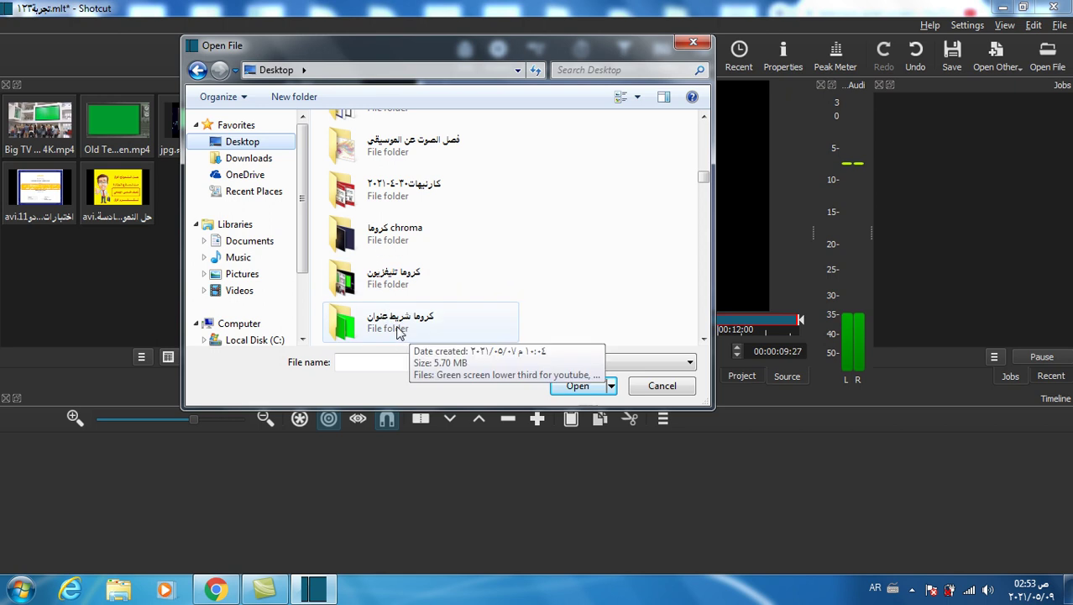
double_click(395, 283)
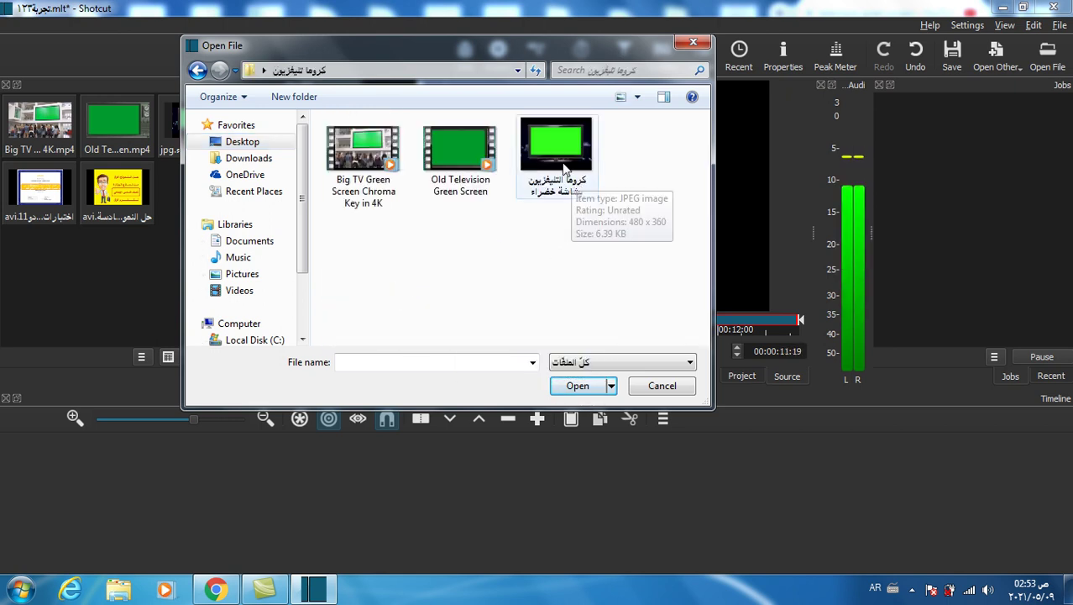
left_click(576, 185)
left_click_drag(584, 45, 646, 68)
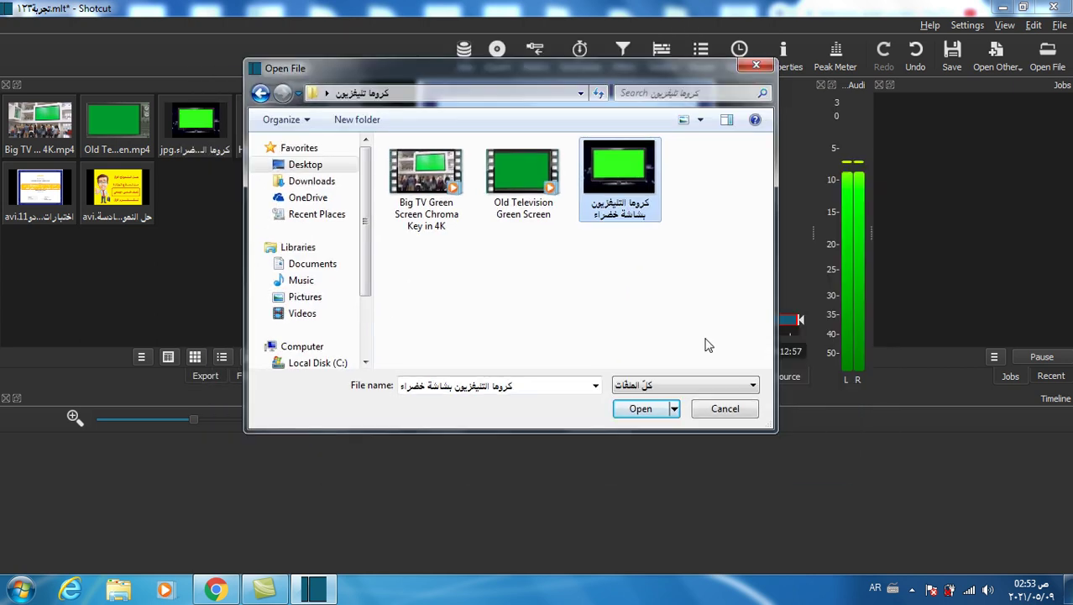
left_click(725, 408)
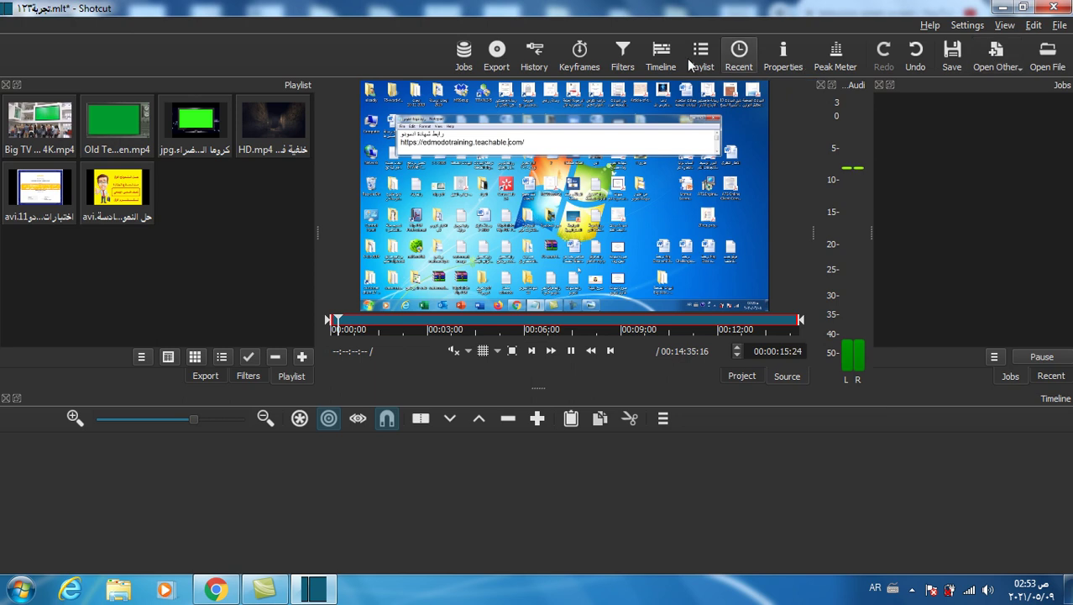
Add a video track and insert the video اختبارات ادمودو11.avi from the playlist into it.
left_click(663, 419)
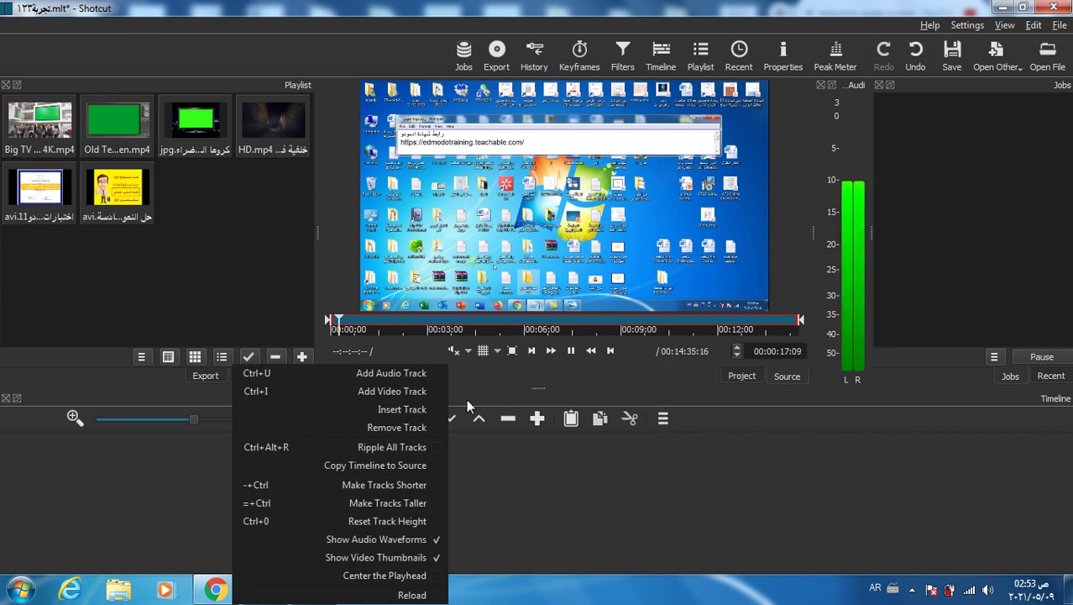
left_click(377, 388)
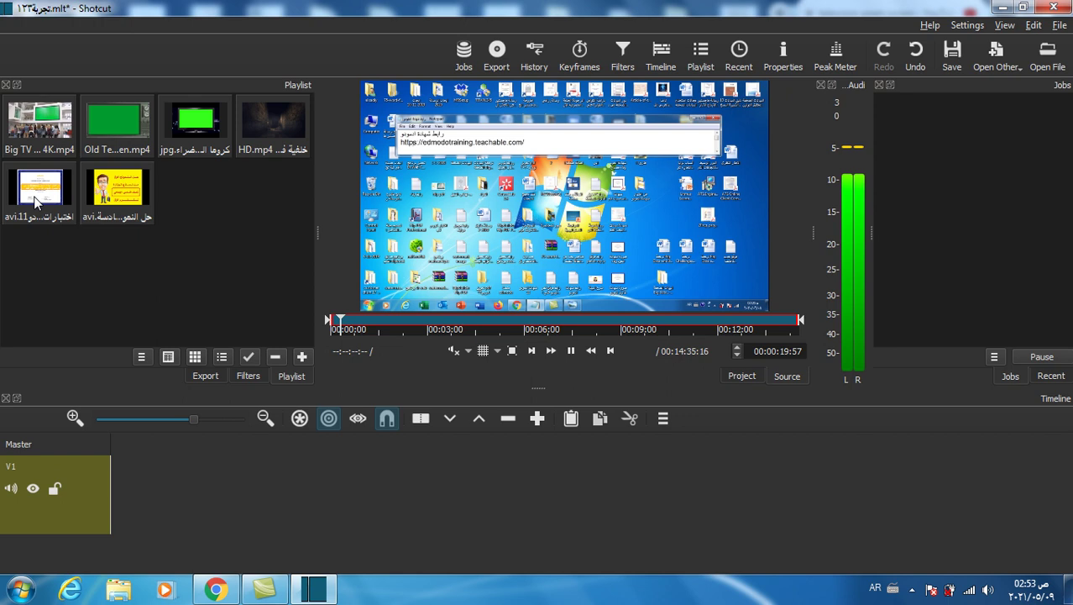
left_click_drag(35, 200, 134, 498)
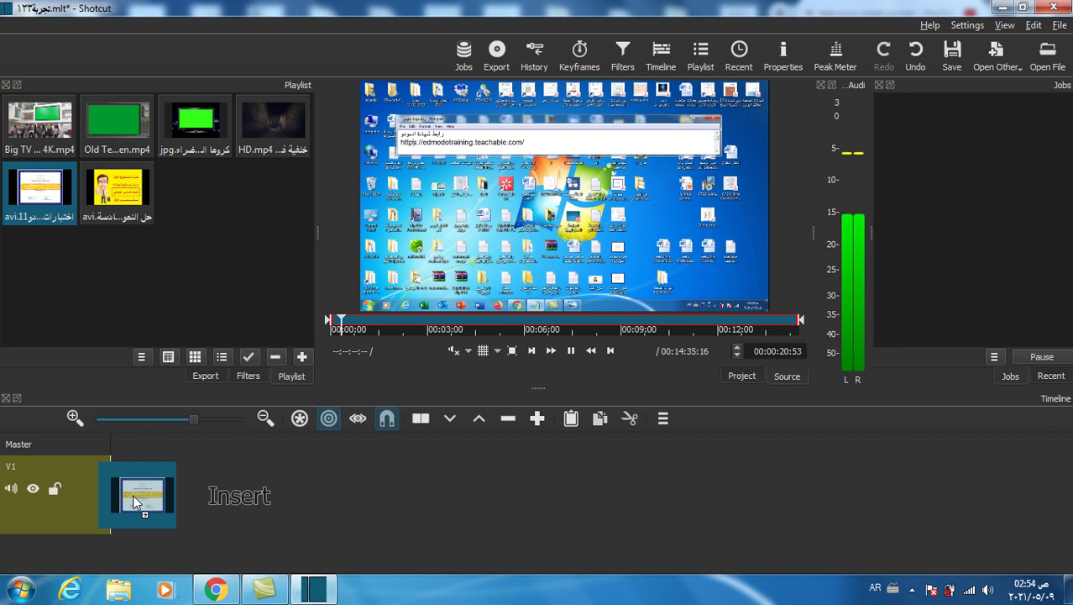
left_click_drag(136, 502, 206, 491)
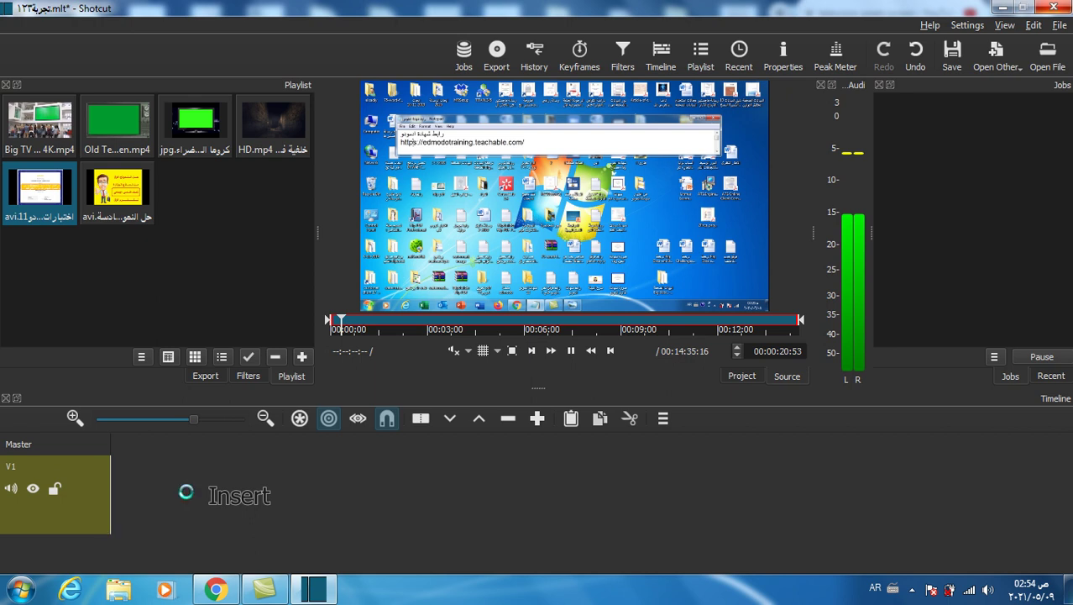
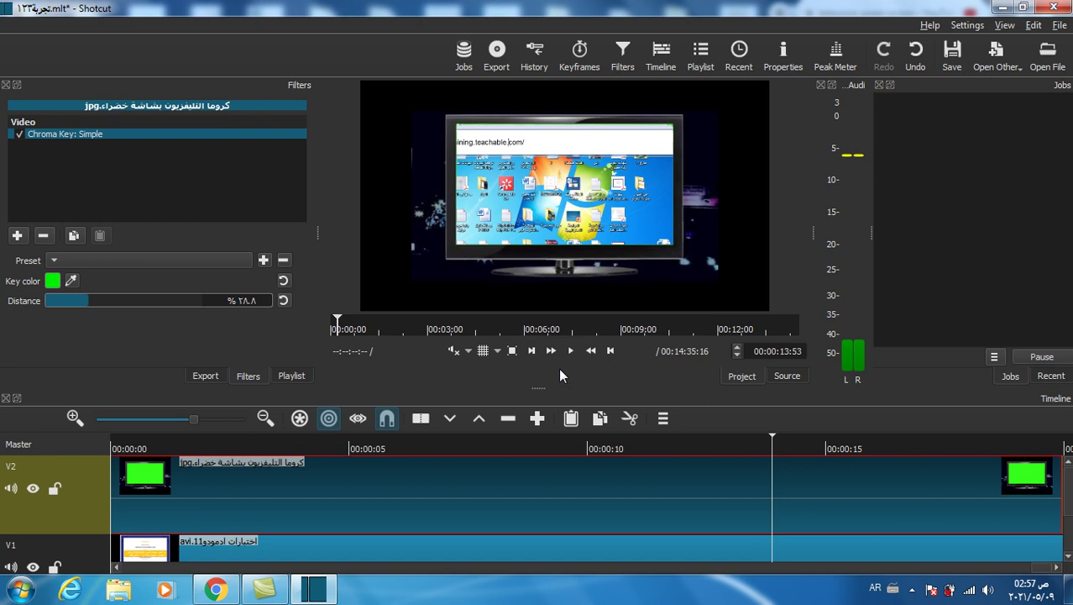
Inspect the keyed TV preview at 200% and 100% zoom, and return it to fit.
left_click(497, 351)
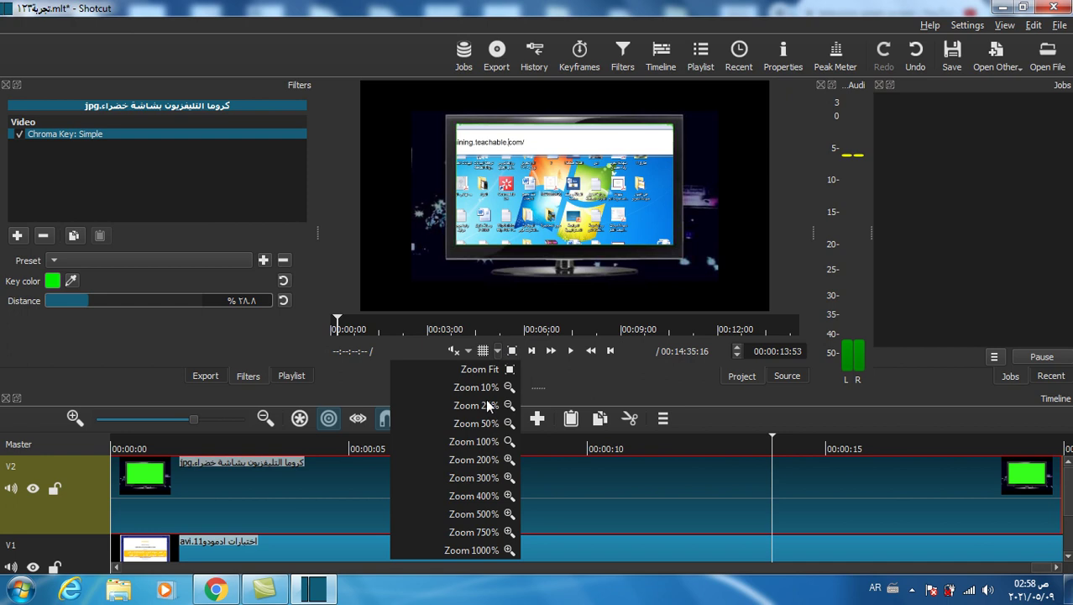
left_click(485, 460)
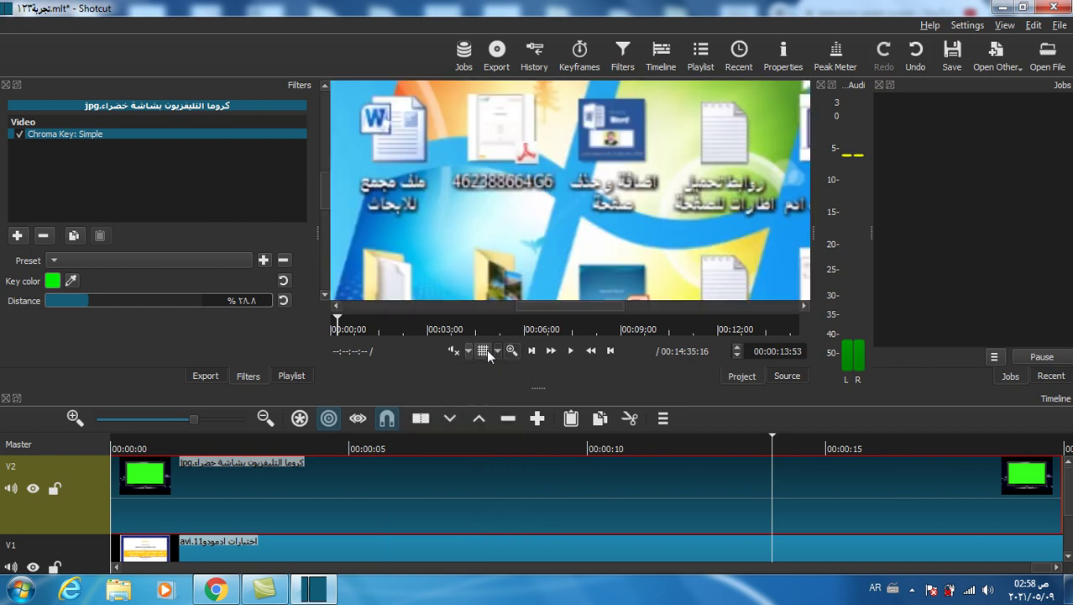
left_click(497, 351)
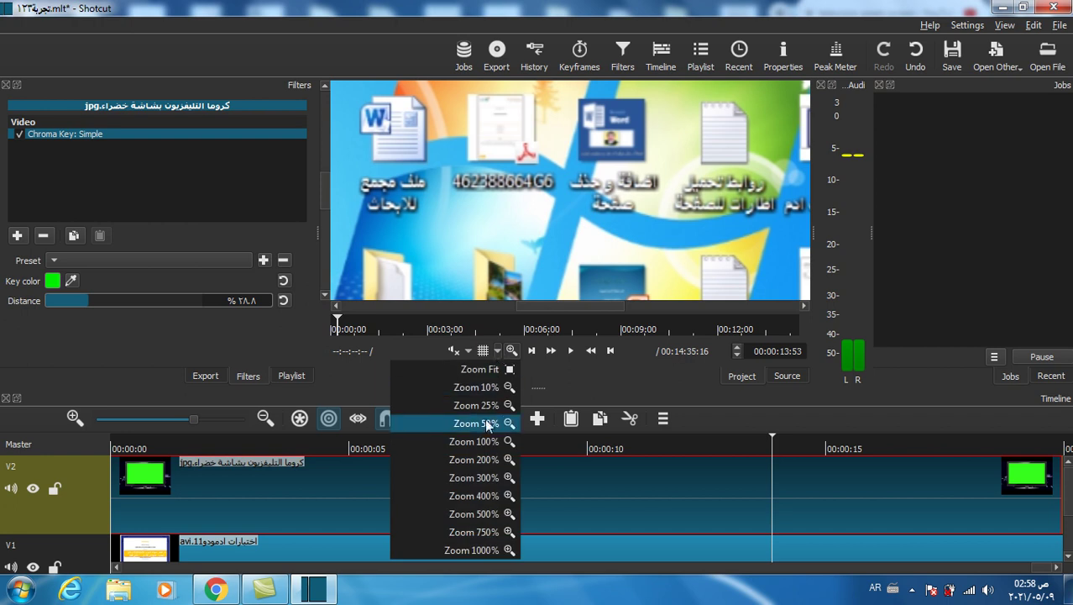
left_click(475, 443)
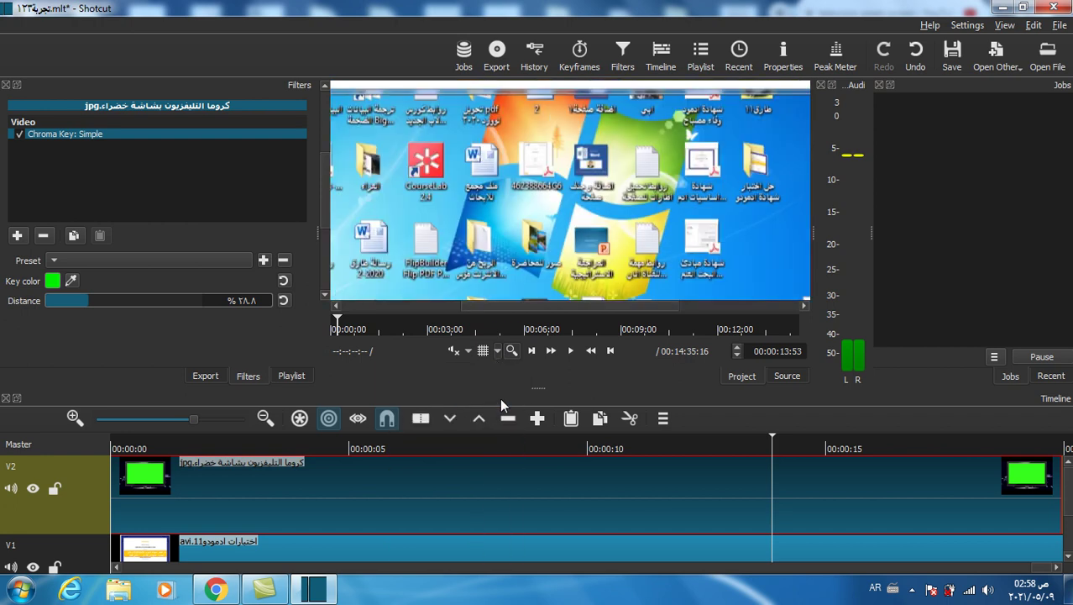
left_click(508, 351)
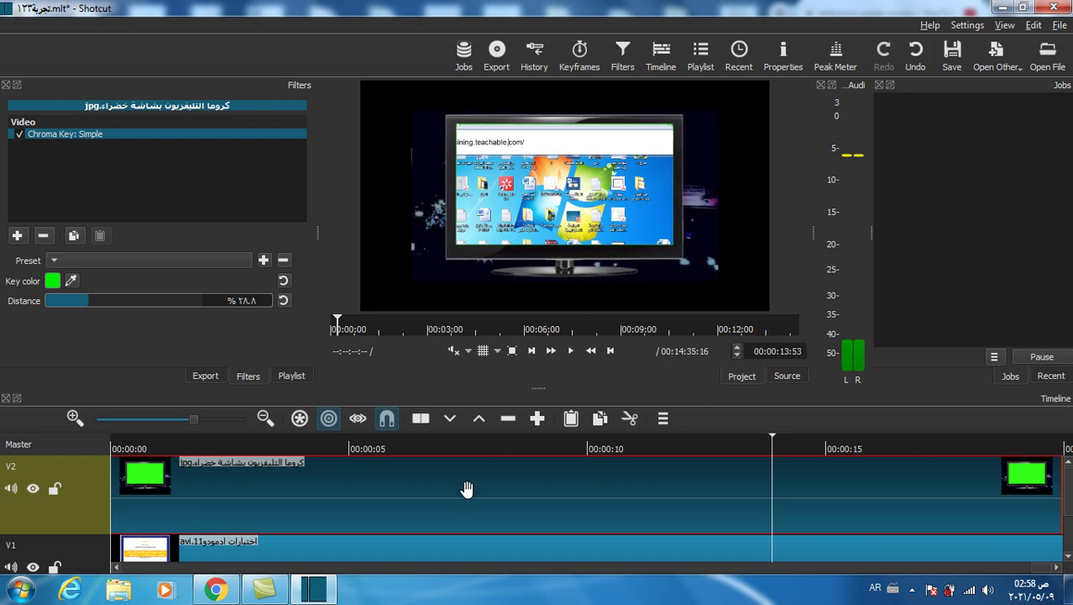
Delete the TV image clip from V2 and the اختبارات ادمودو11.avi clip from V1.
key("Delete")
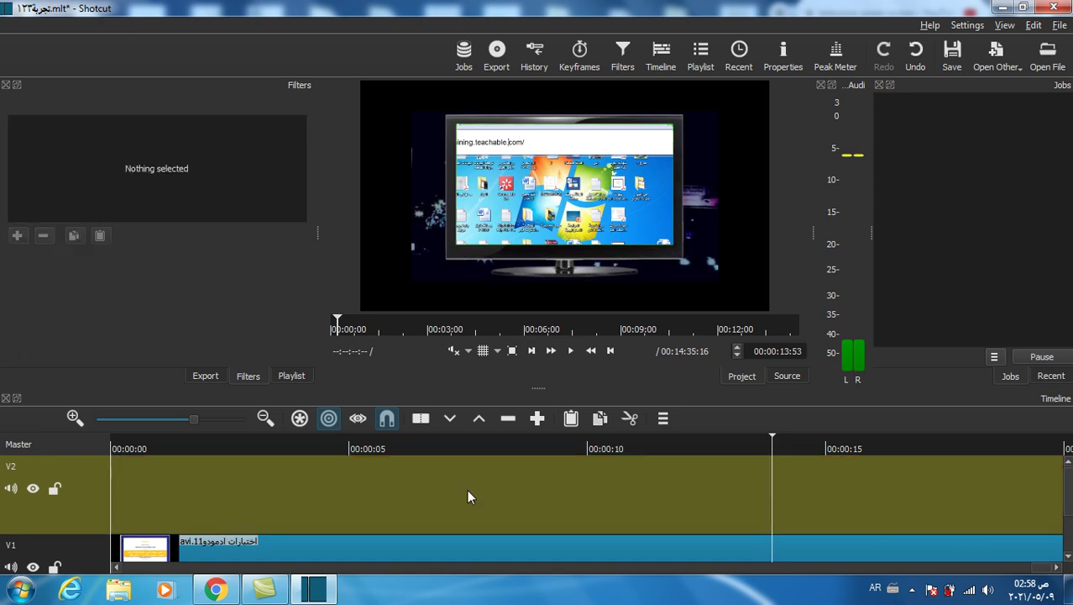
left_click(489, 555)
key("Delete")
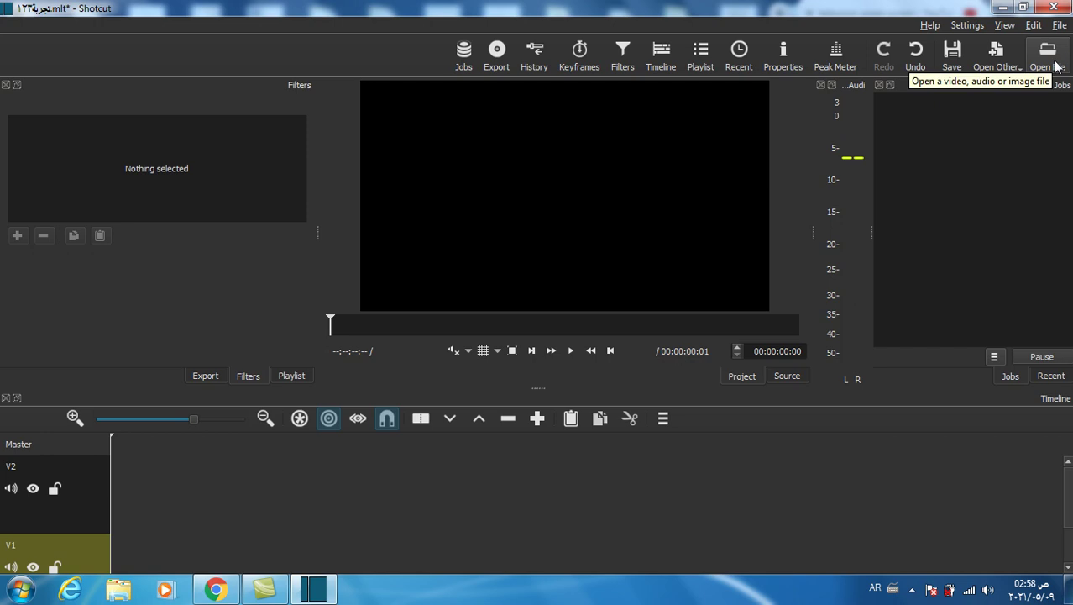
Insert a third video track and place the playlist video خلفية فيديو مباني قديمة بجودة HD.mp4 on V3.
left_click(291, 377)
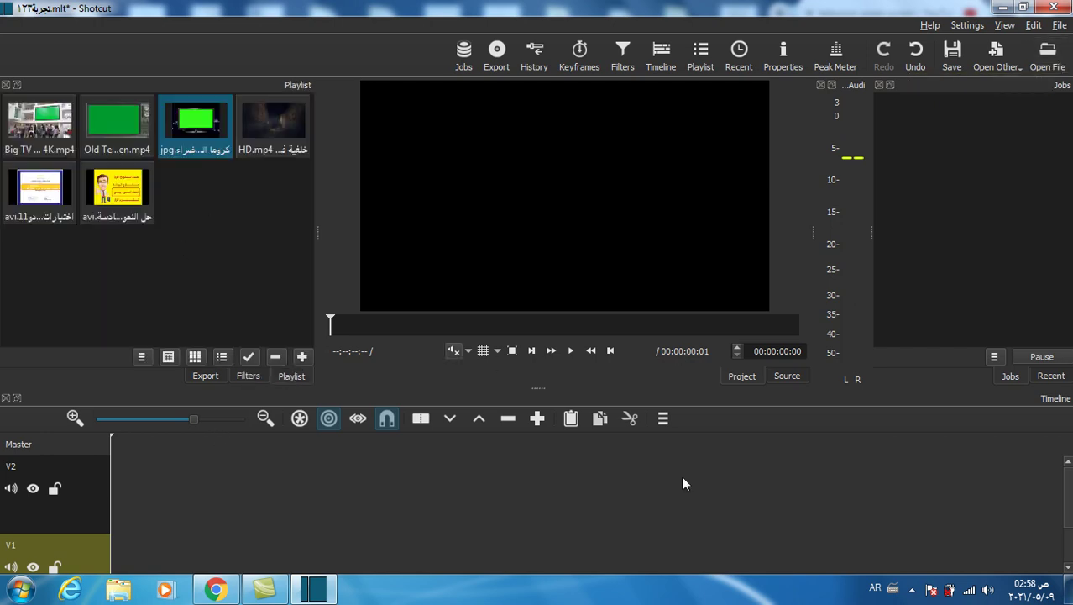
left_click(663, 422)
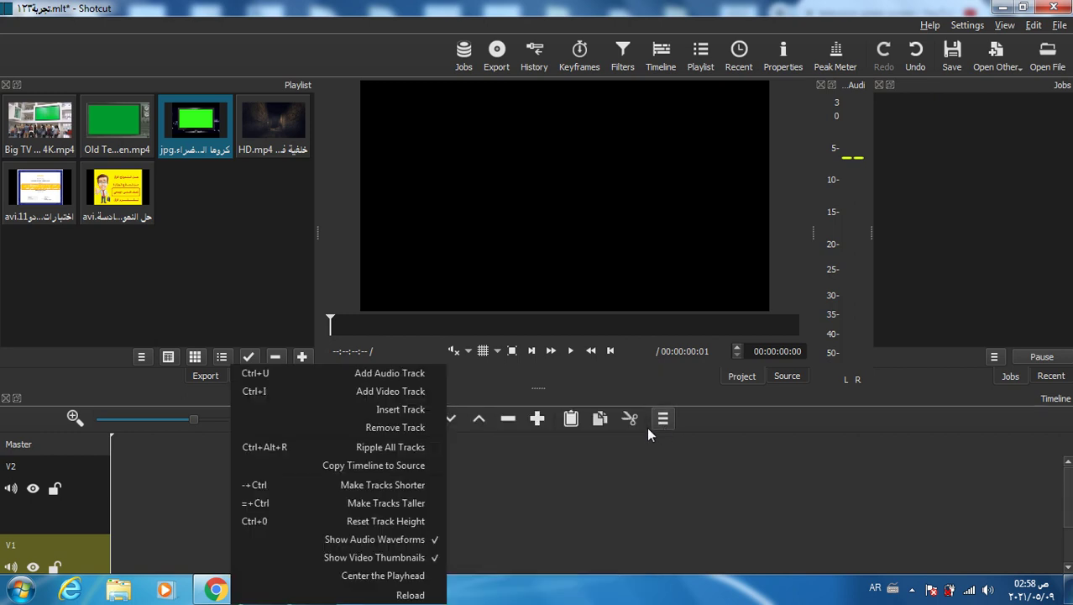
left_click(416, 420)
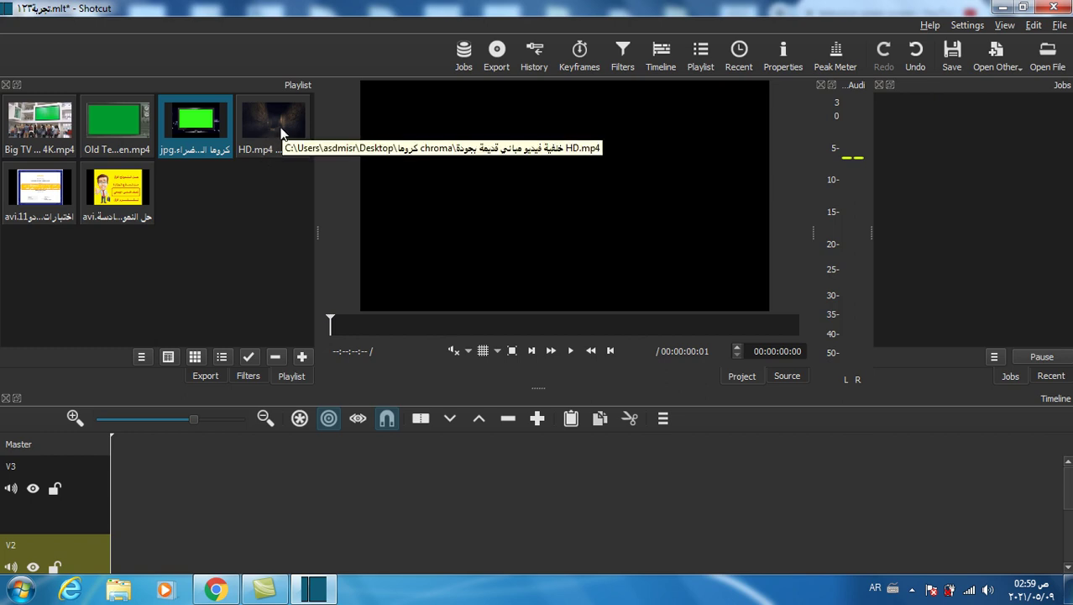
left_click_drag(283, 147, 196, 497)
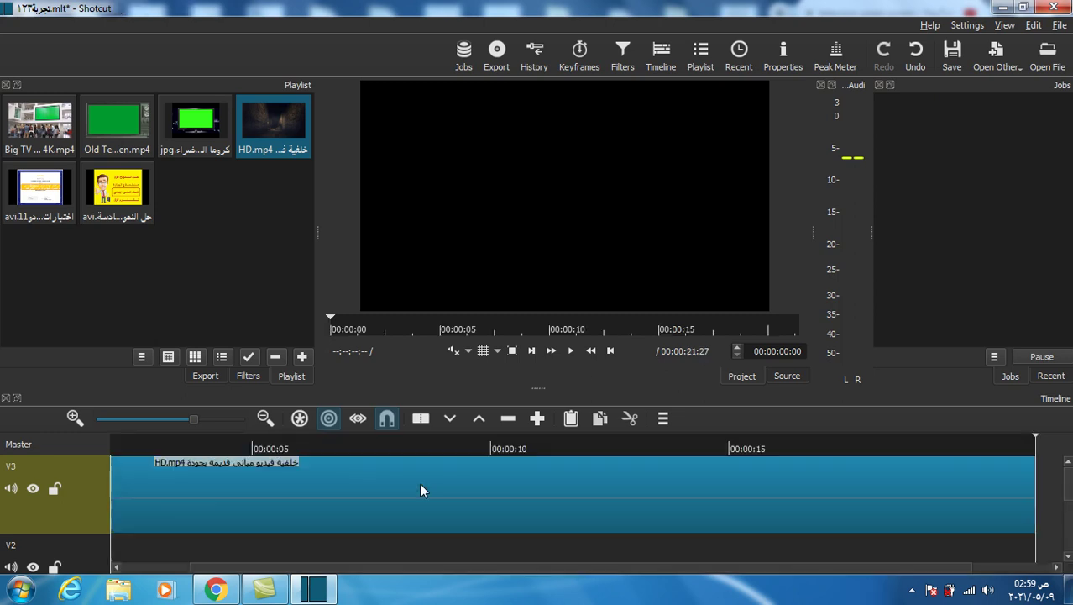
Remove the two empty video tracks beneath the old-buildings background clip.
scroll(446, 508, "down", 2)
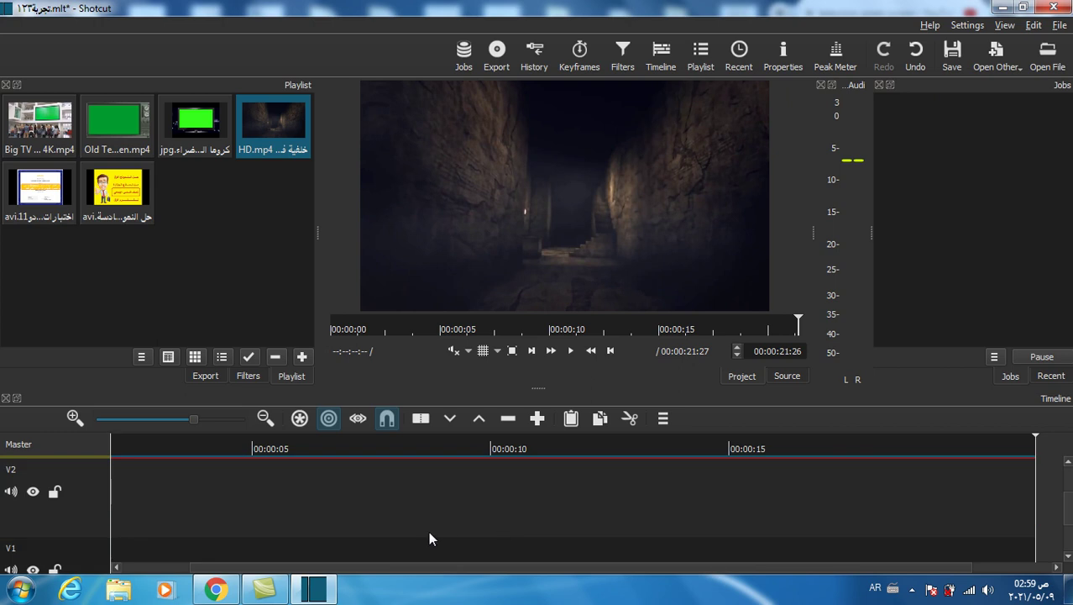
right_click(78, 513)
left_click(269, 508)
scroll(268, 508, "up", 1)
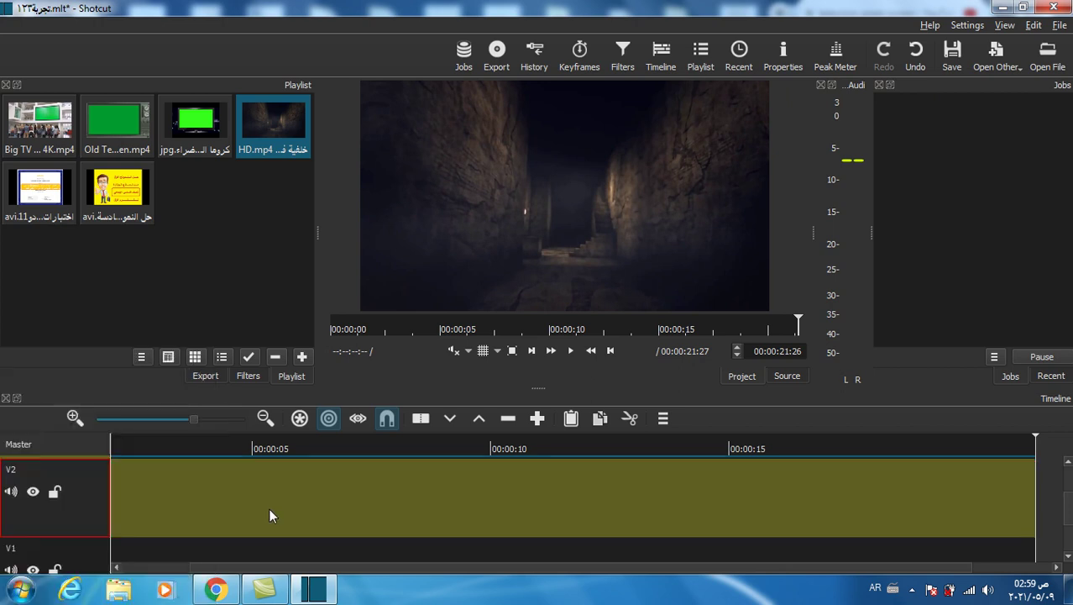
right_click(169, 513)
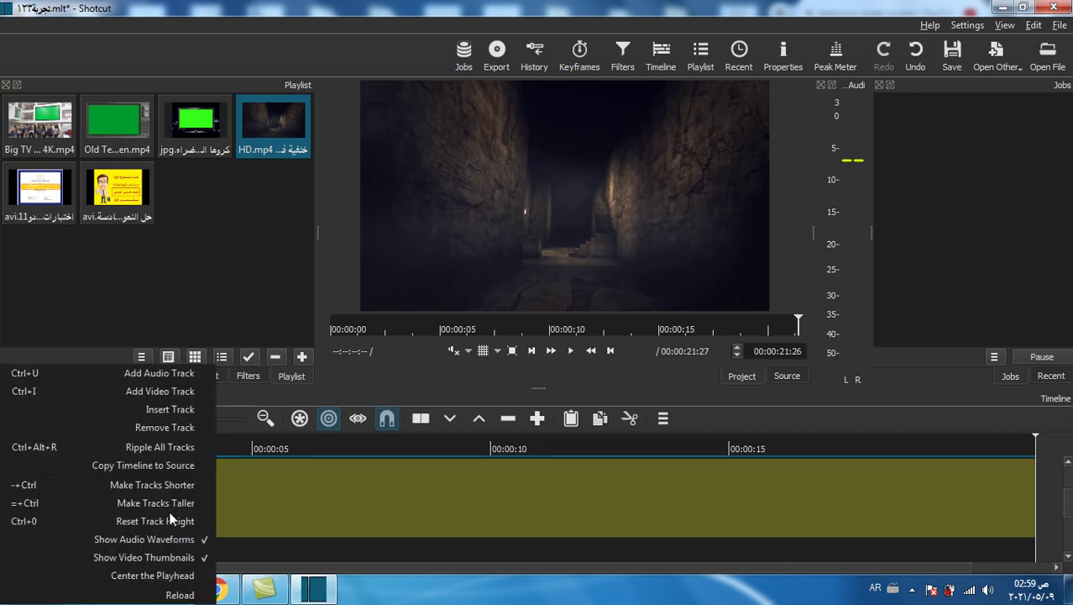
left_click(170, 426)
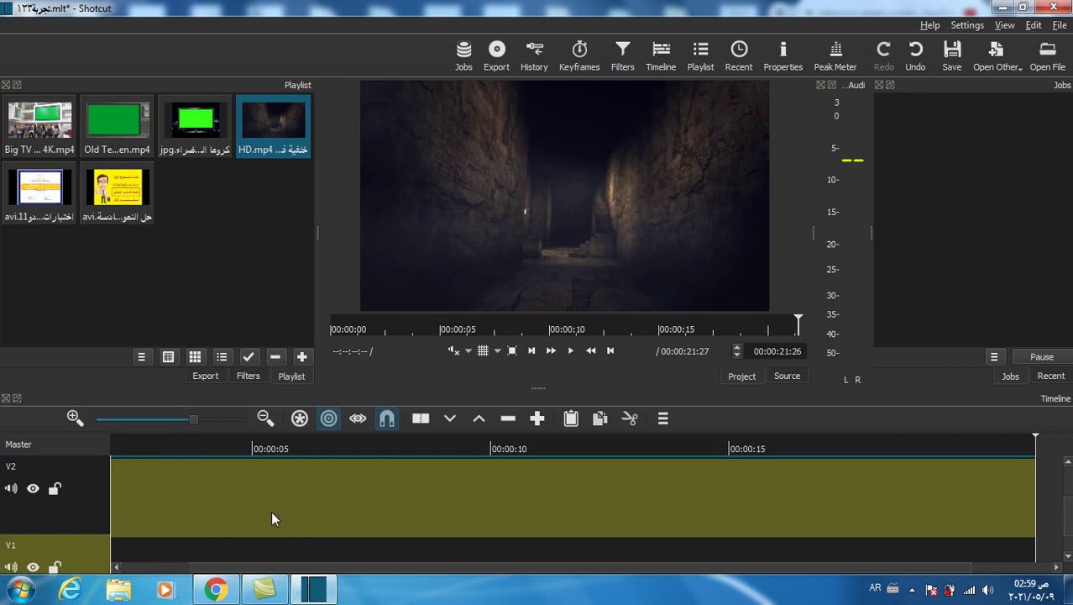
right_click(271, 513)
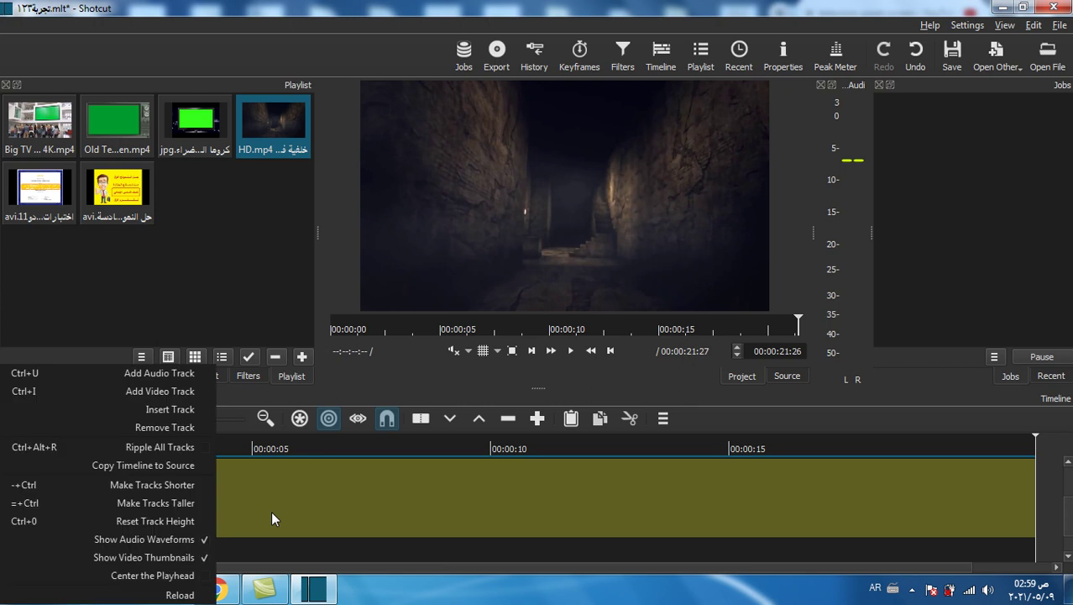
left_click(170, 427)
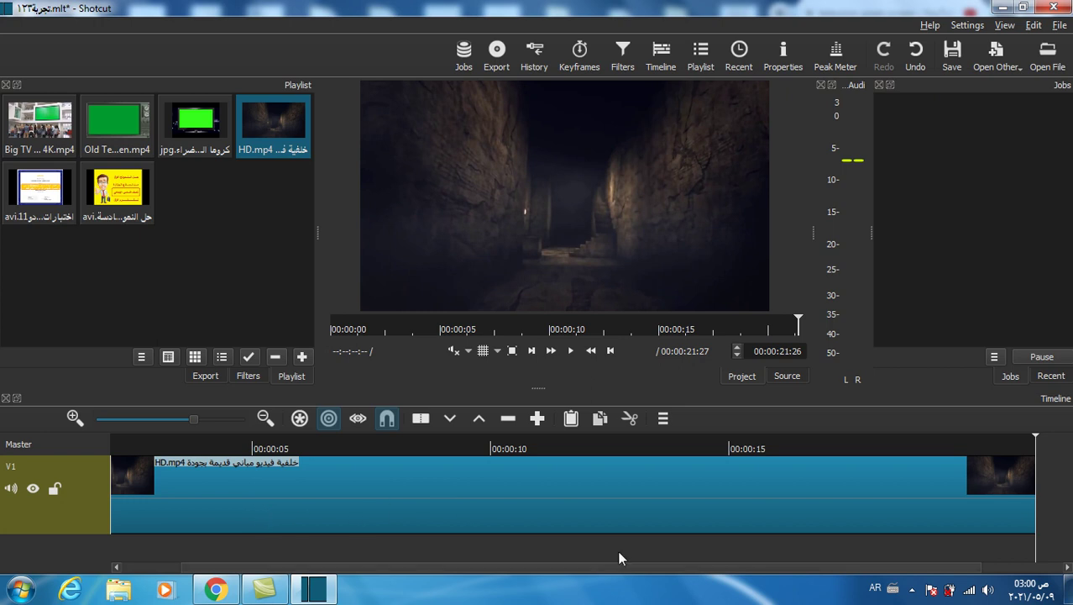
Add a video track and place Old Television Green Screen.mp4 on it, aligned to the start of the timeline.
left_click(663, 420)
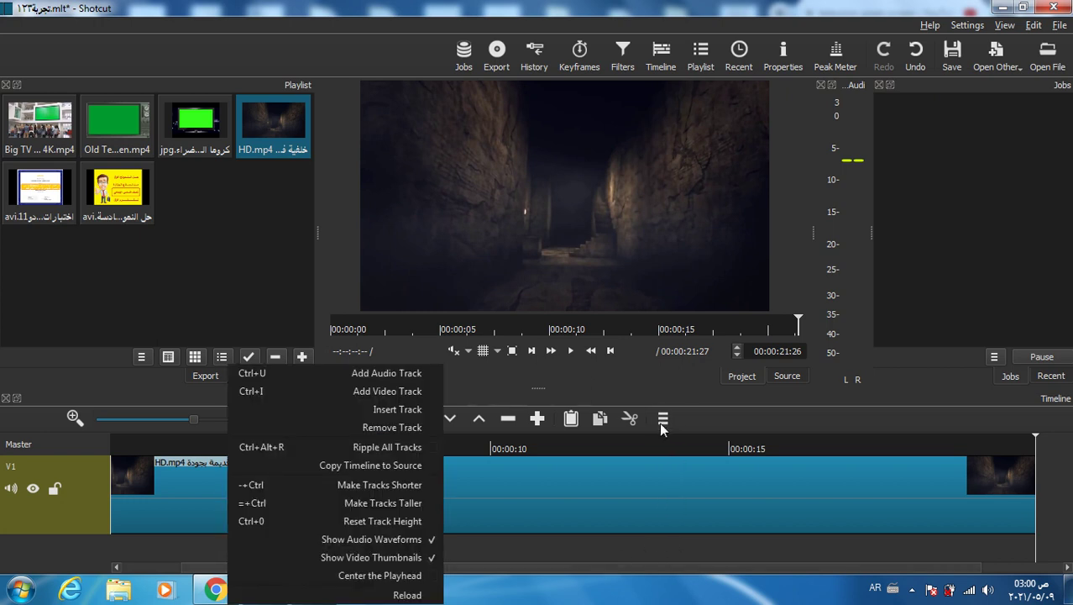
left_click(389, 391)
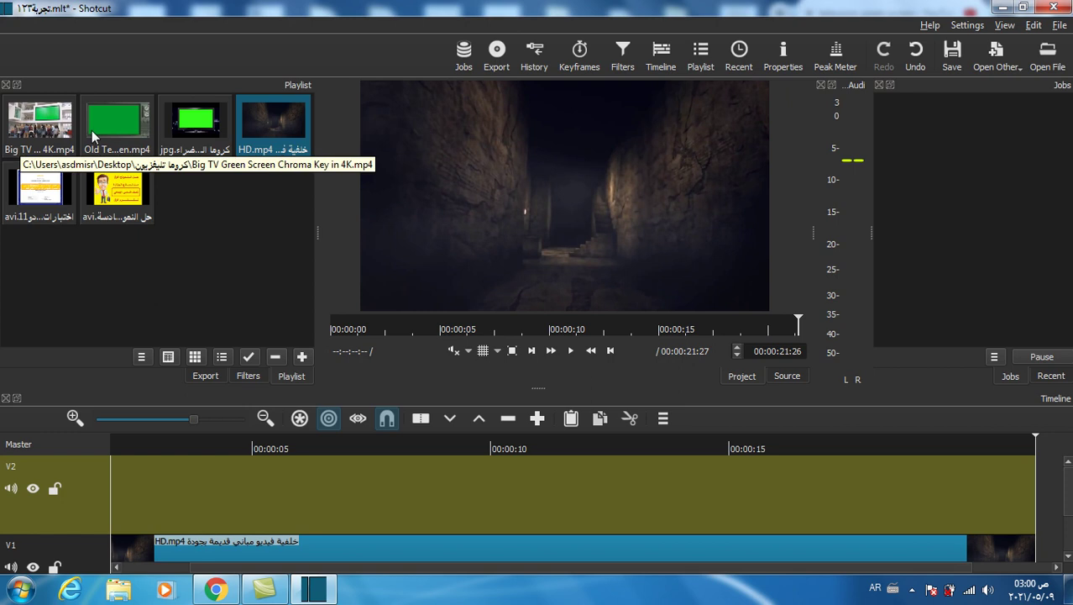
left_click_drag(121, 125, 201, 483)
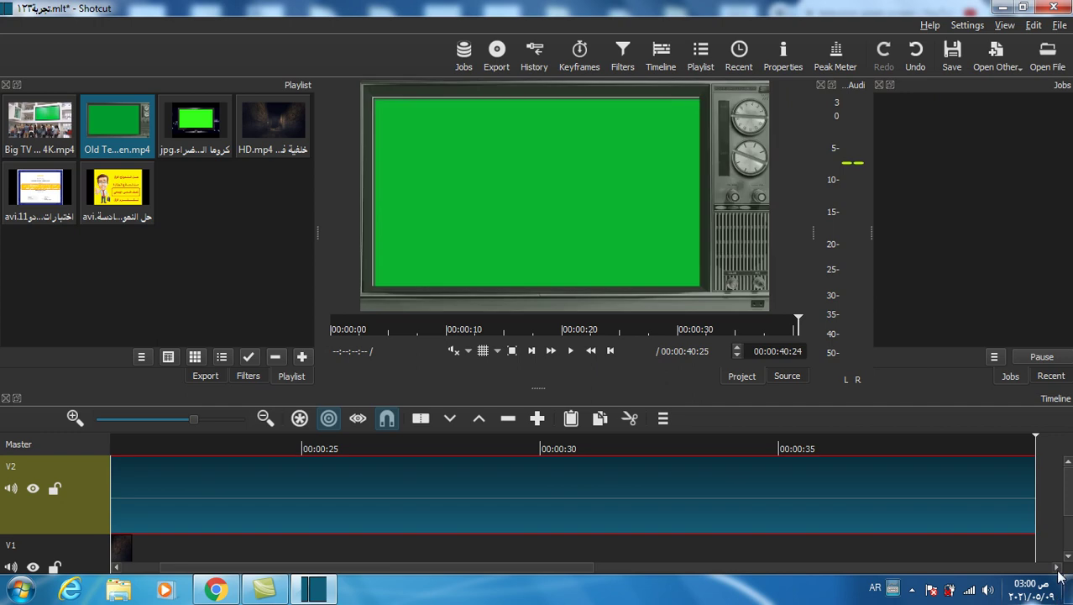
left_click_drag(1057, 568, 1056, 568)
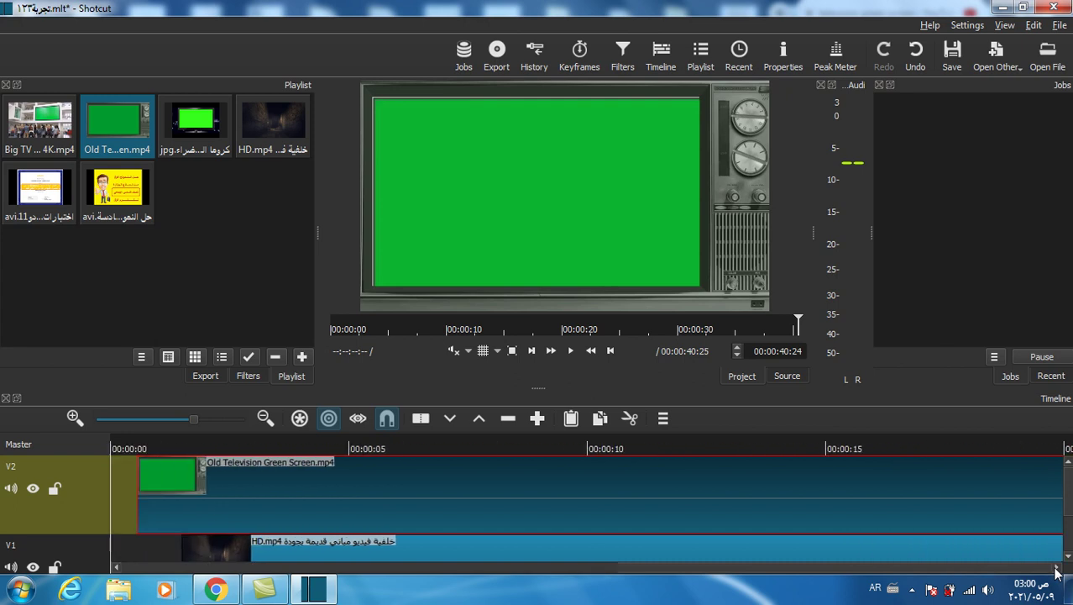
left_click_drag(305, 497, 453, 551)
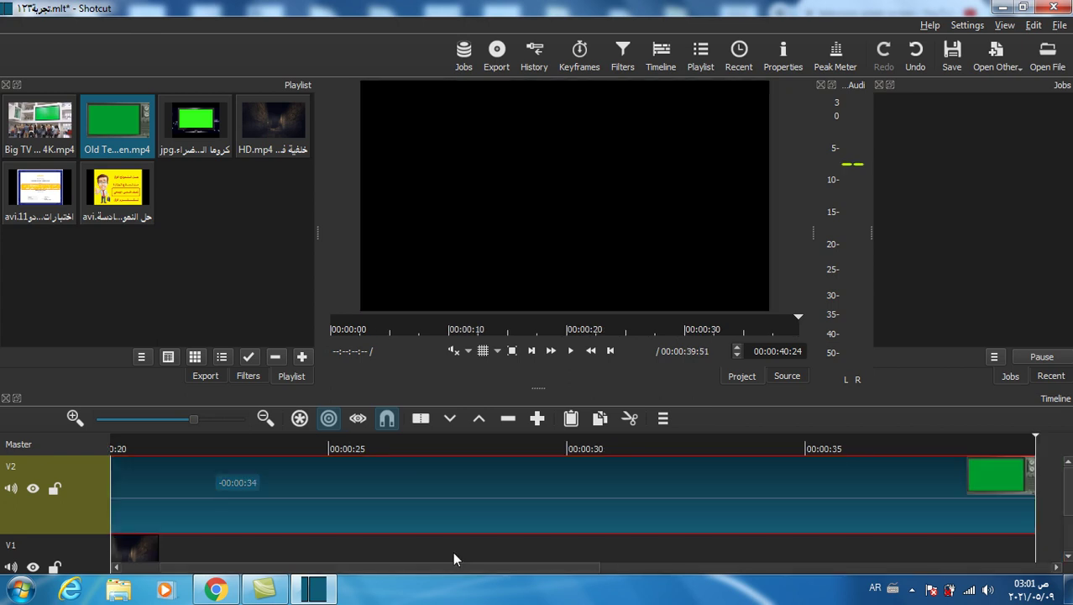
Add a Chroma Key: Simple video filter to the old-buildings background clip on V1.
left_click(452, 551)
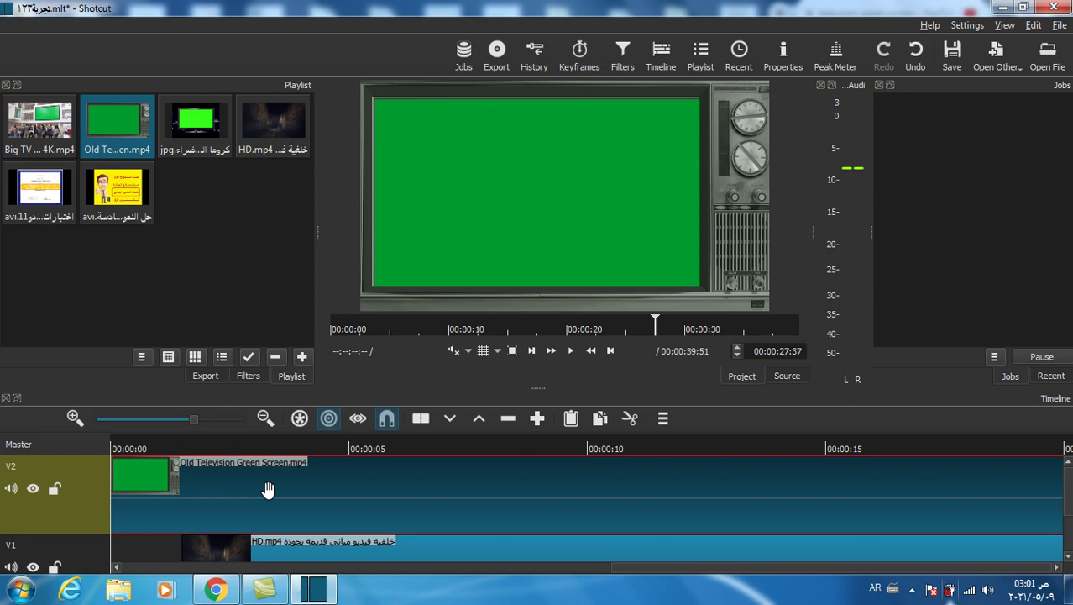
key("Down")
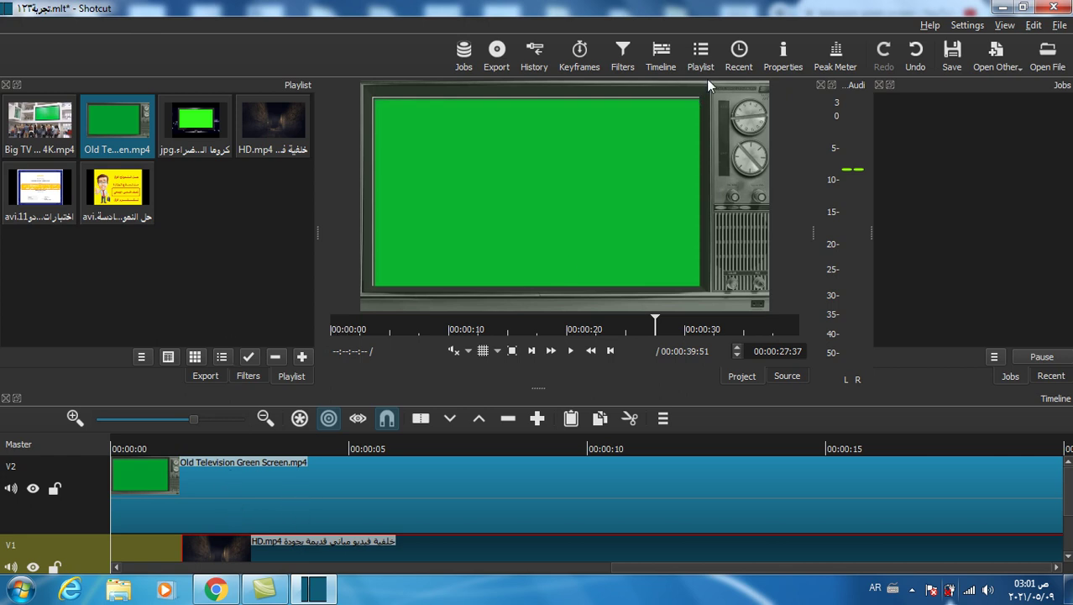
left_click(624, 56)
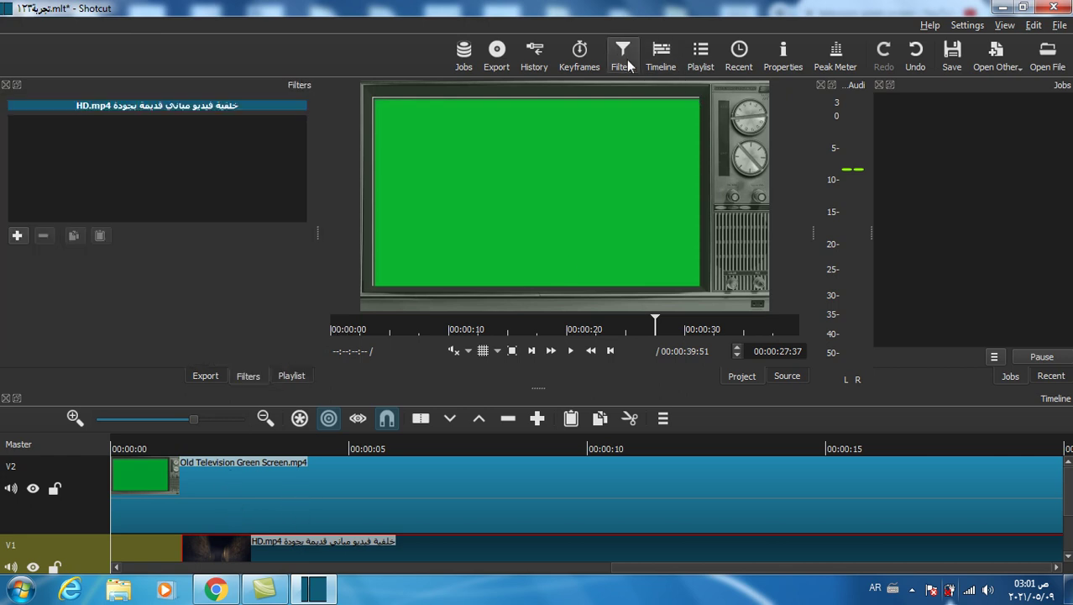
left_click(18, 235)
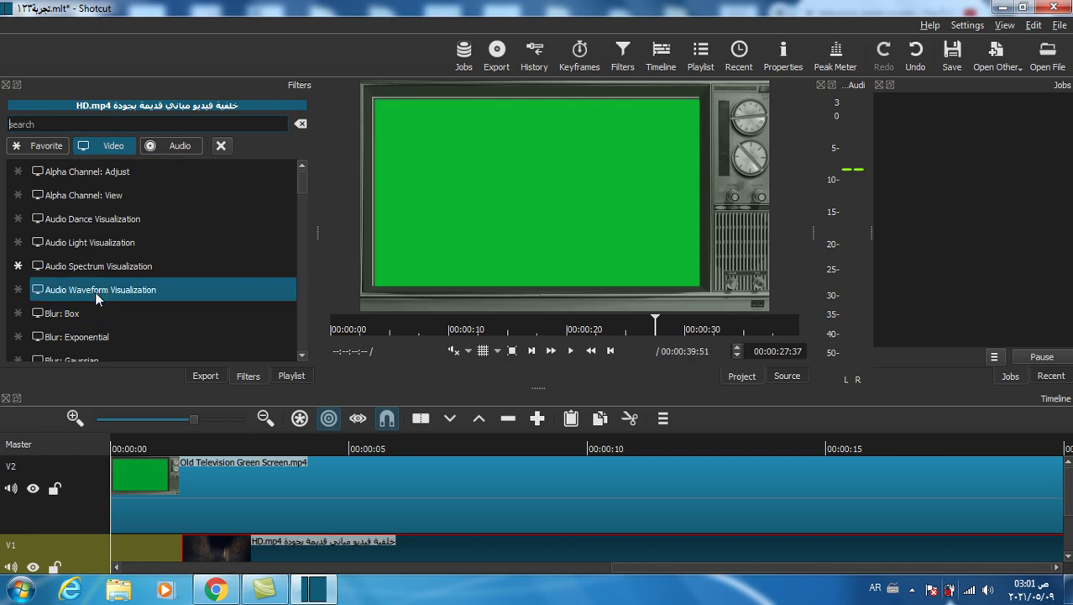
scroll(111, 304, "down", 3)
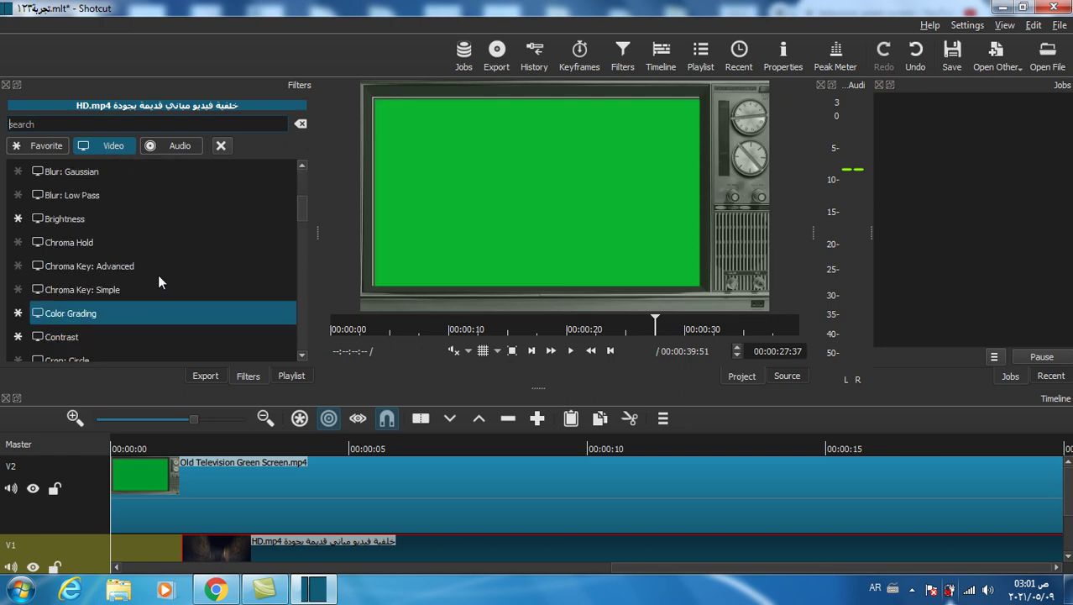
left_click(108, 290)
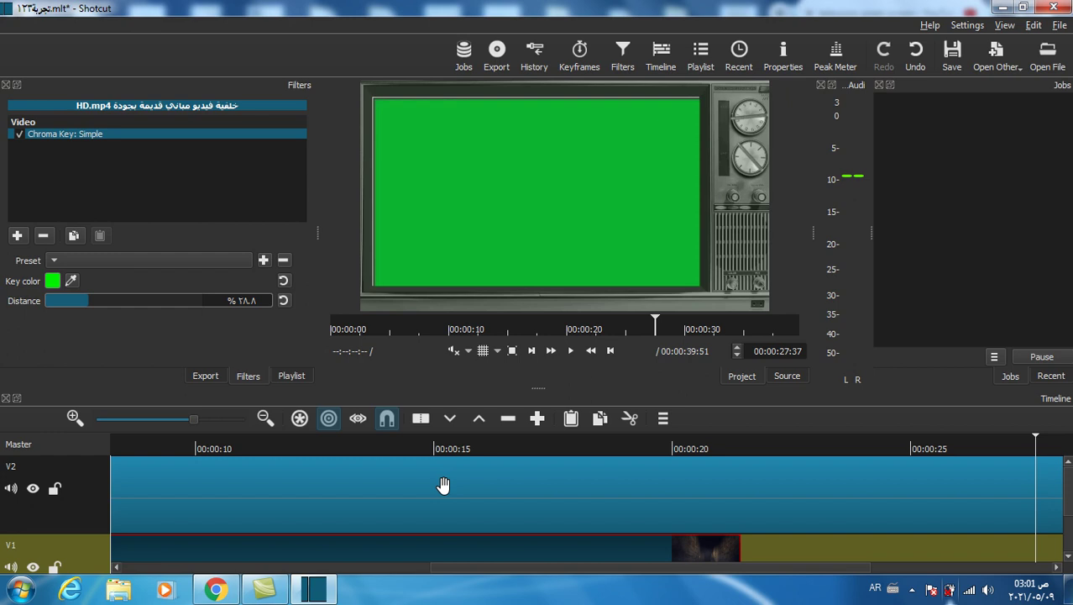
Add a Chroma Key: Simple video filter to the Old Television Green Screen.mp4 clip on V2.
left_click(344, 494)
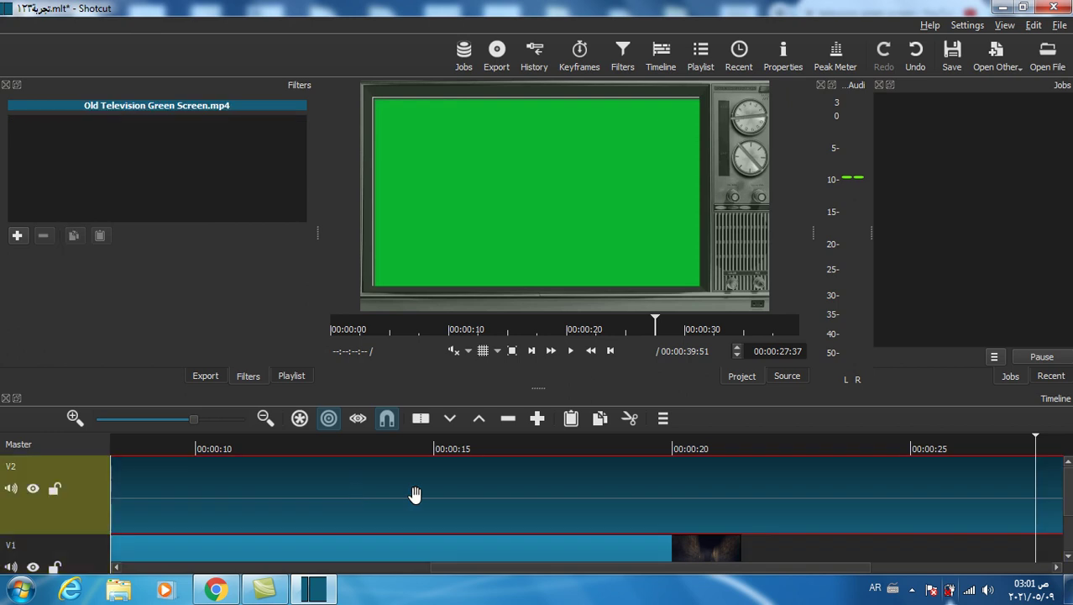
left_click(17, 236)
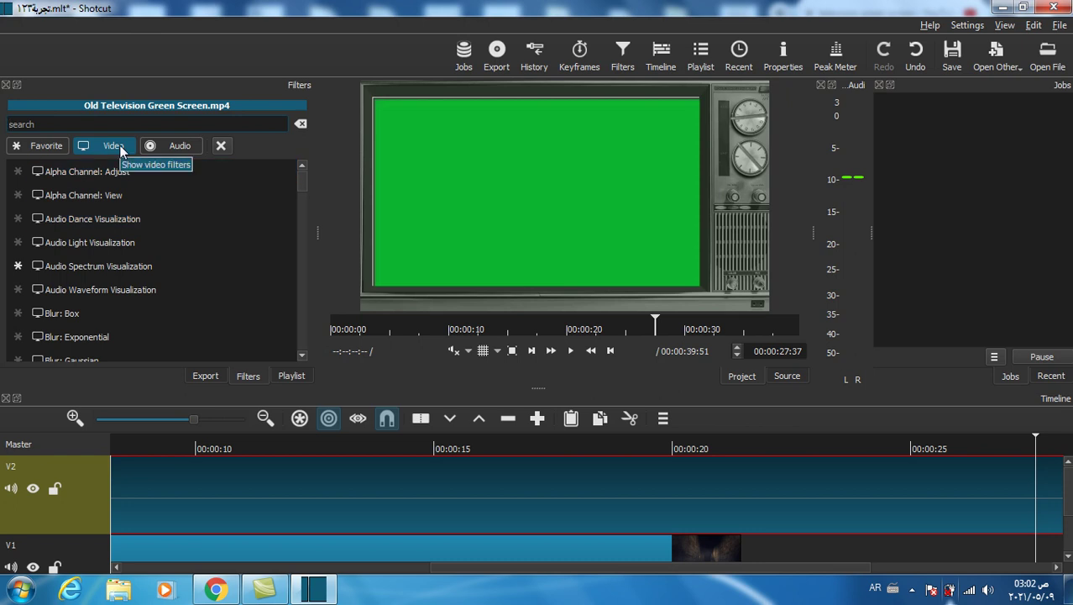
scroll(114, 291, "down", 5)
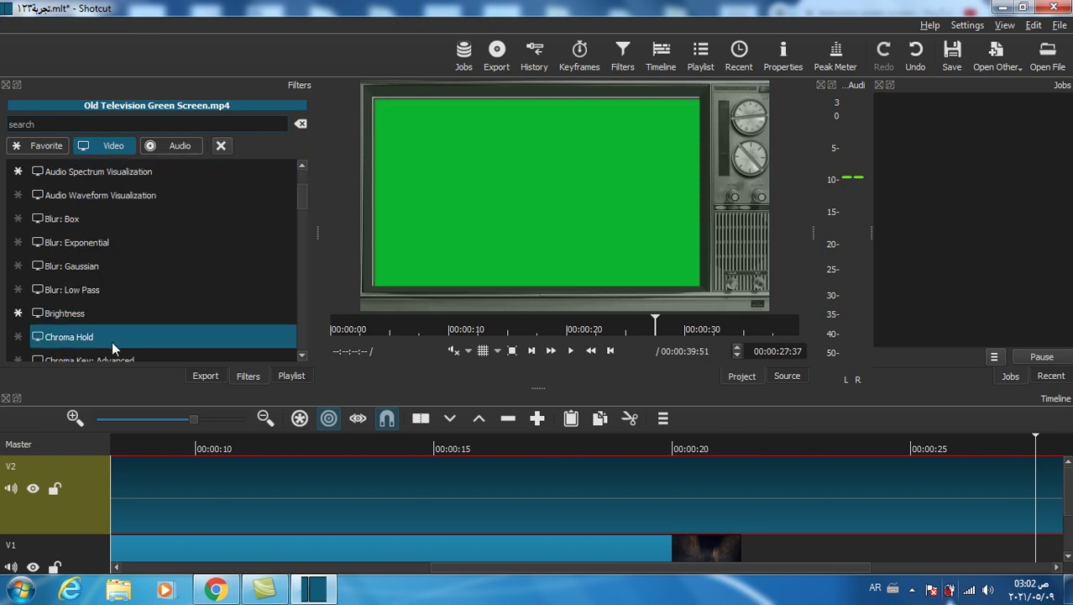
scroll(102, 290, "up", 2)
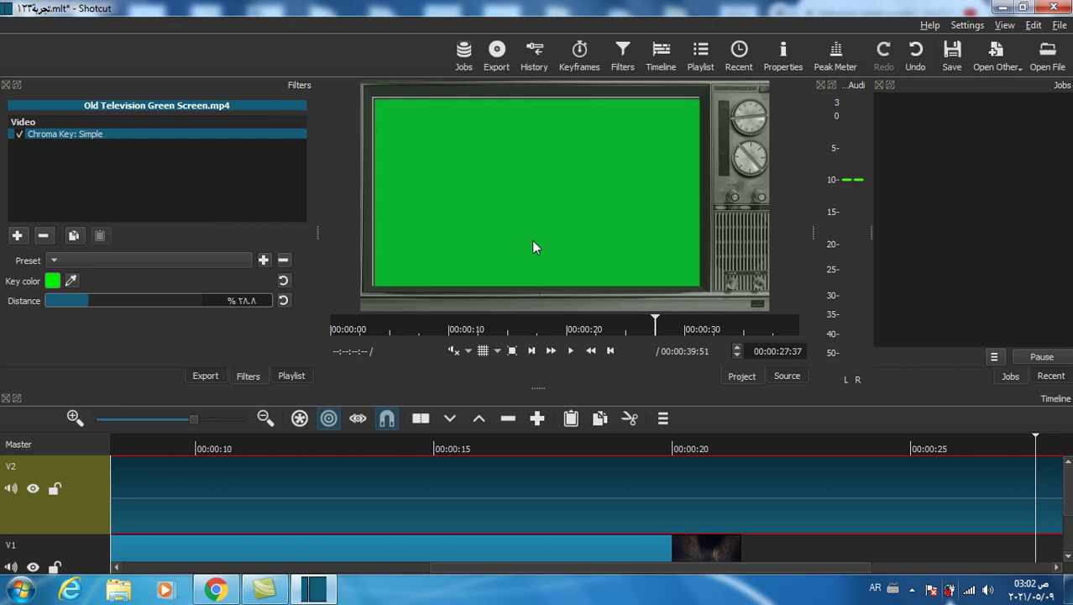
Preview the keyed television composite from the start of the timeline, at about 7.5 seconds and at 00:00:12:32.
key("Home")
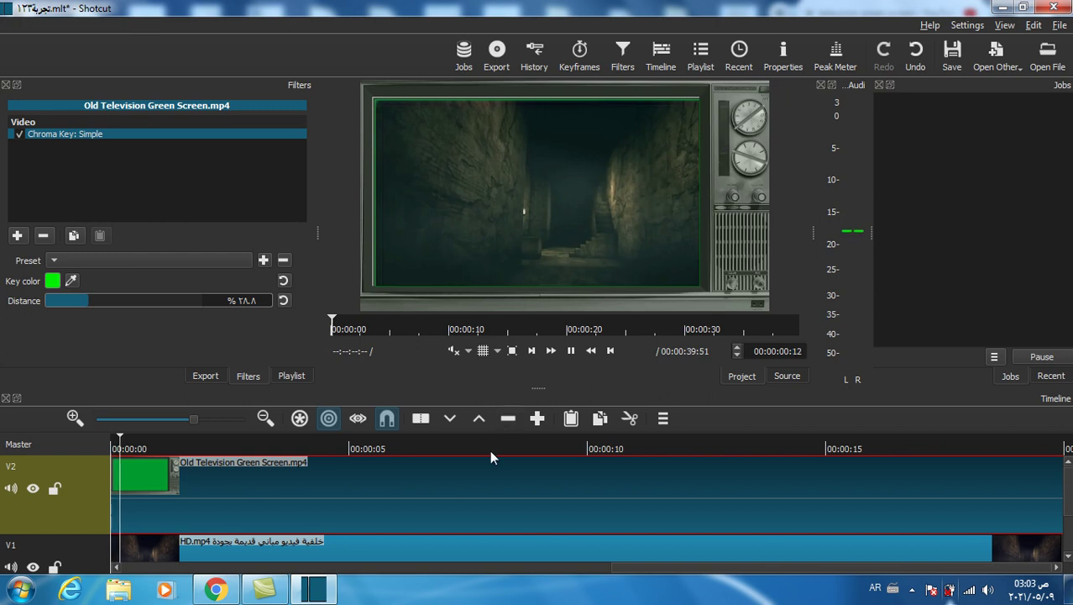
left_click(471, 432)
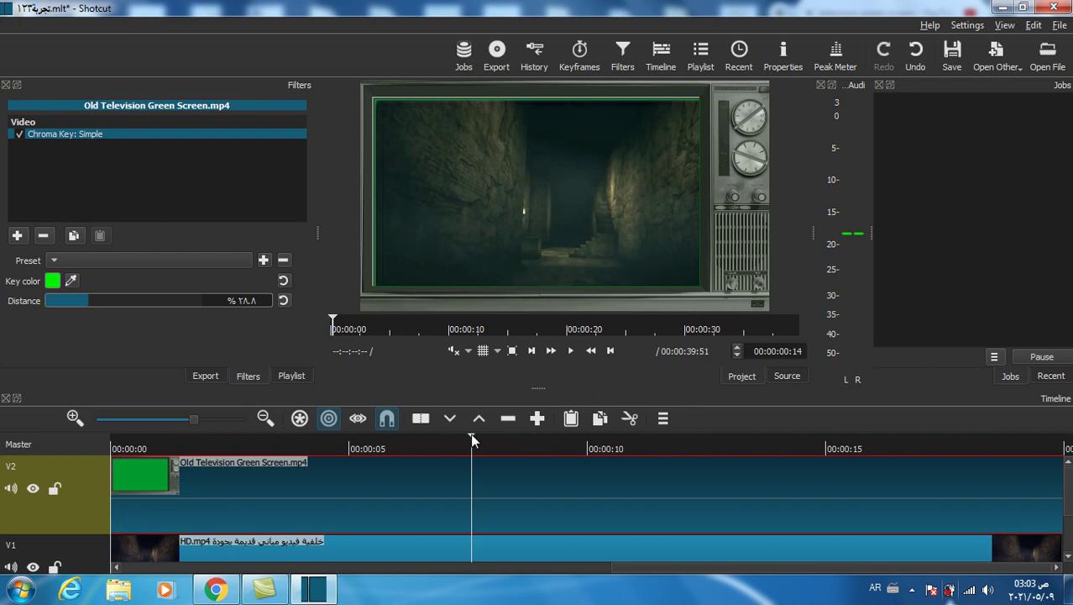
left_click(708, 438)
Start exporting the timeline as an mp4 file and cancel at the file-saving dialog.
left_click(198, 377)
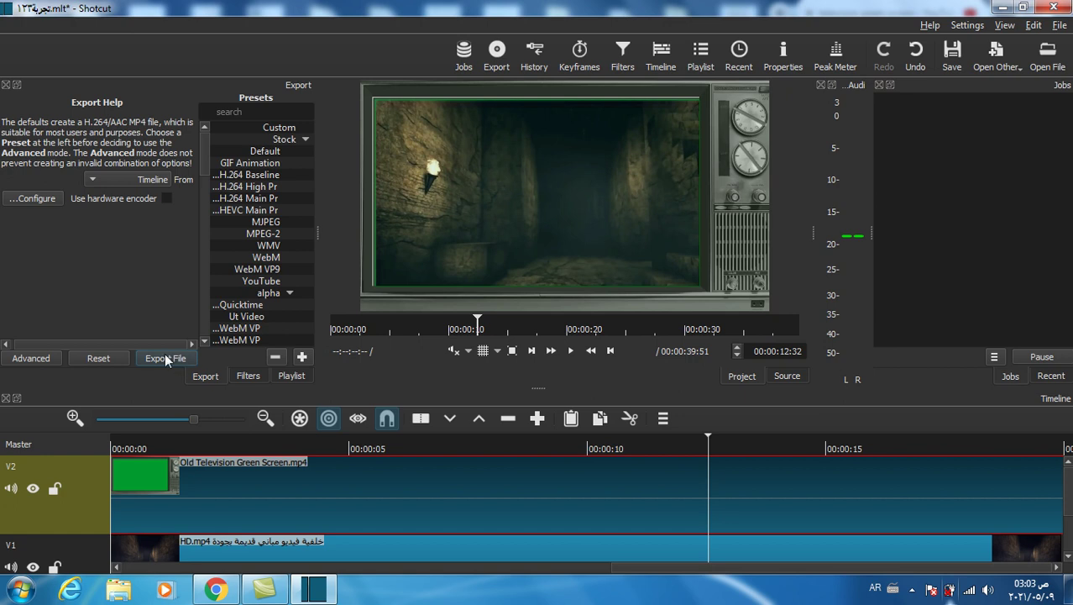
left_click(166, 359)
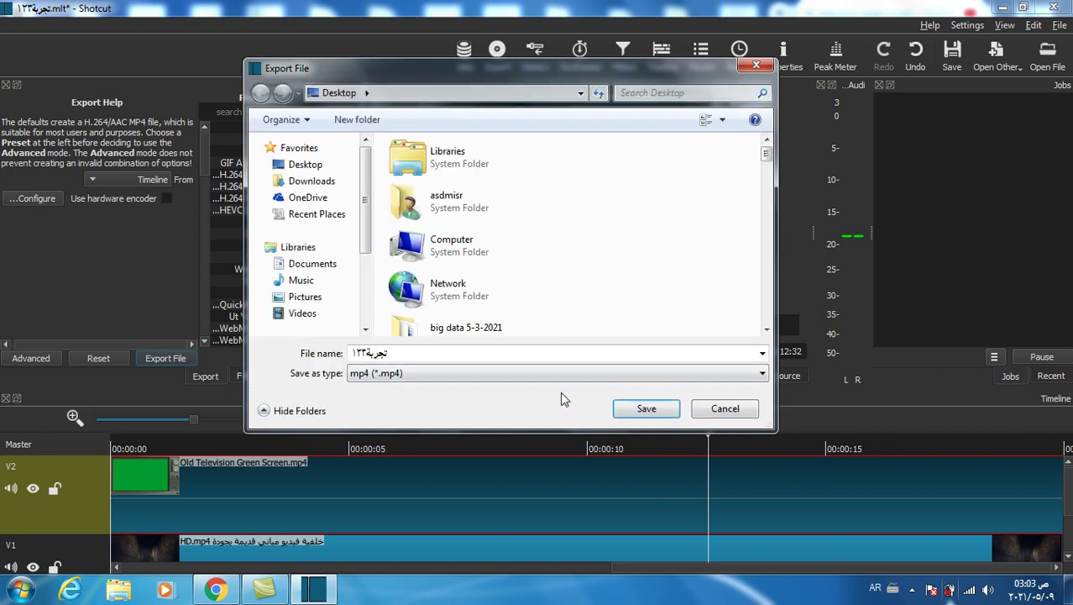
left_click(727, 411)
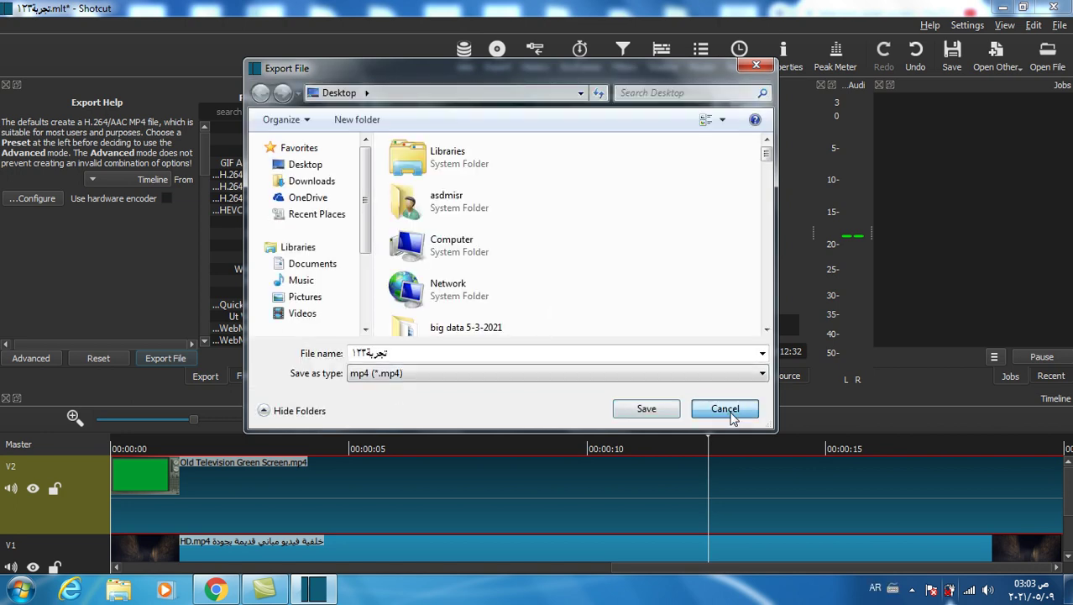